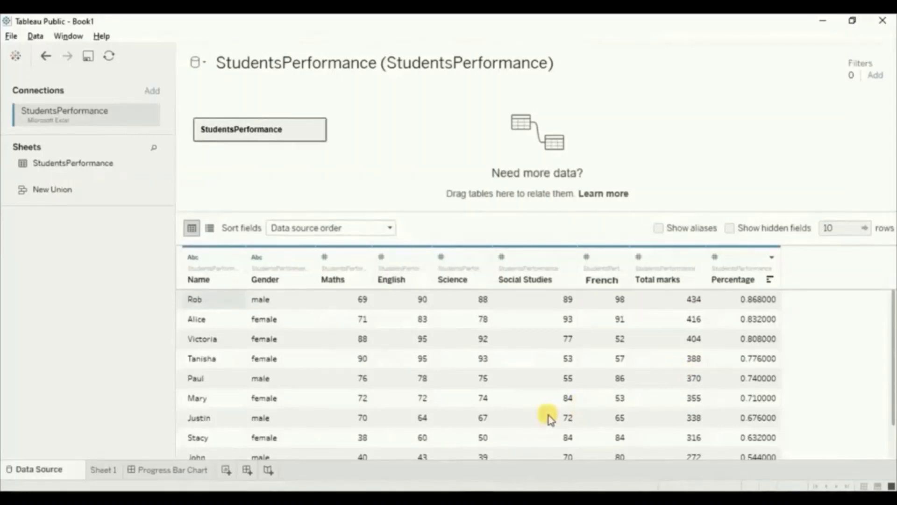
On Sheet 1, plot Percentage bars for each student Name with value labels shown
click(103, 470)
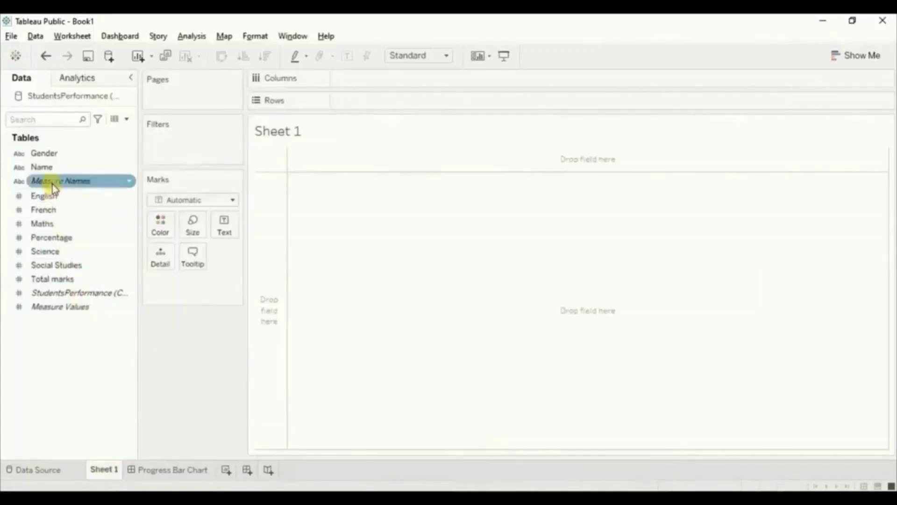
drag(45, 168, 377, 82)
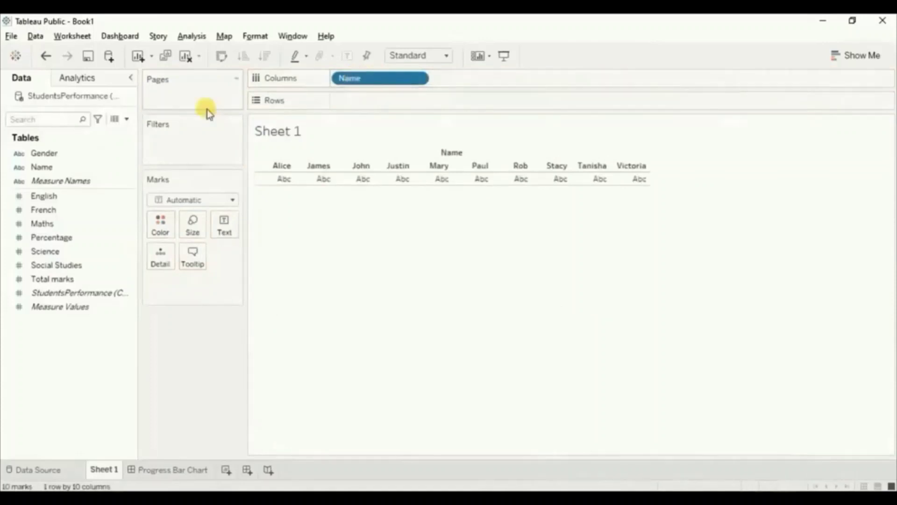
drag(61, 236, 389, 101)
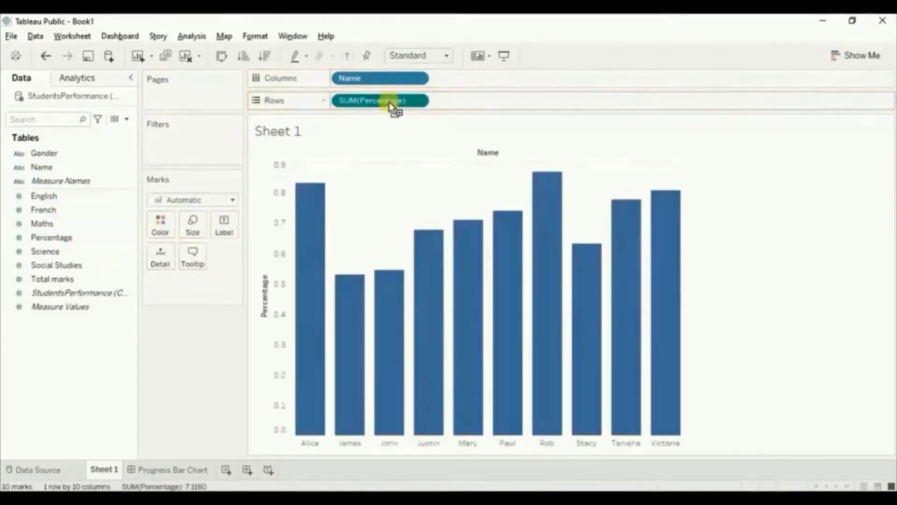
click(346, 57)
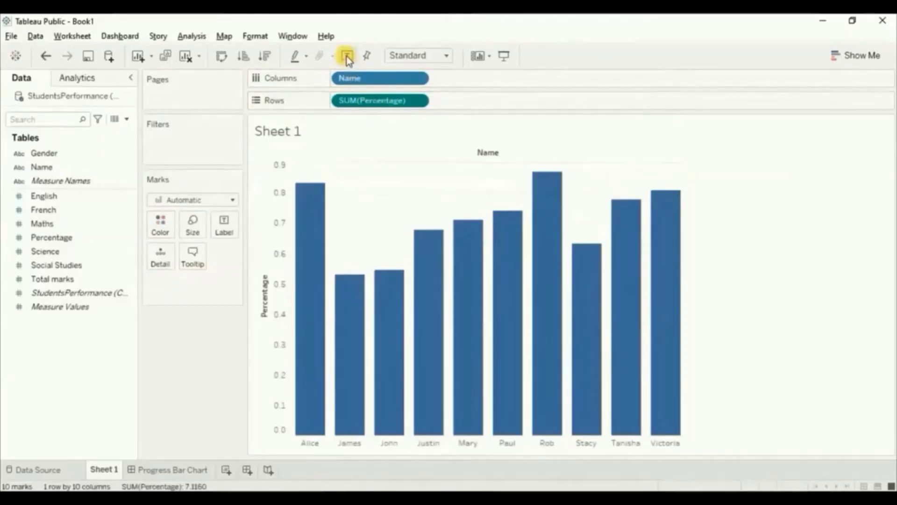
mouse_move(297, 194)
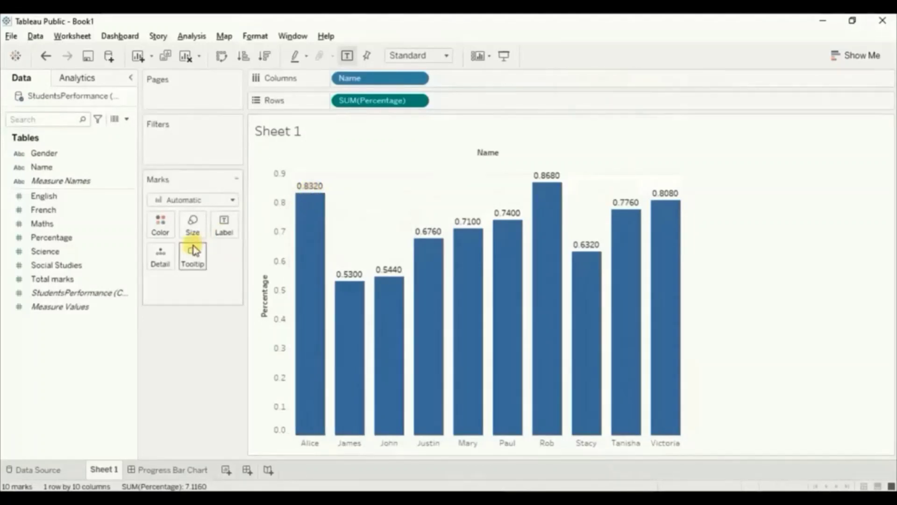
Set Percentage's default number format to Percentage with 0 decimal places
click(131, 242)
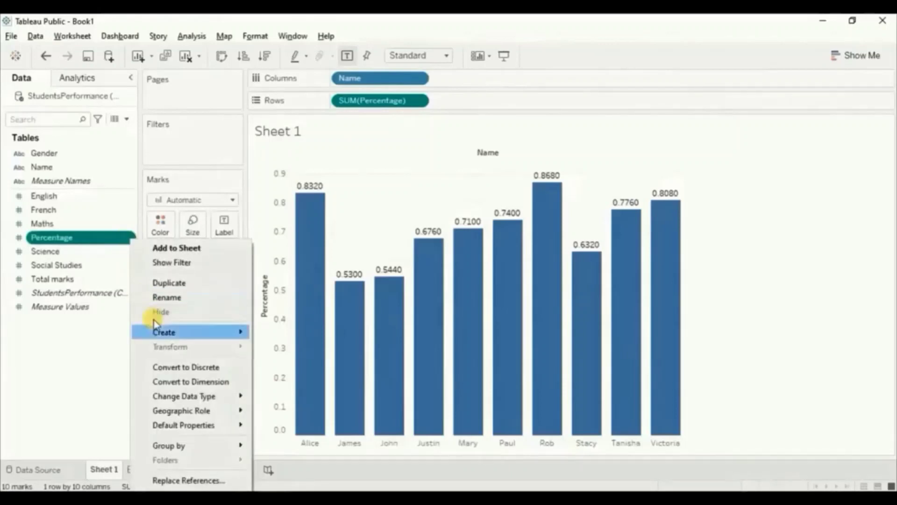
mouse_move(172, 426)
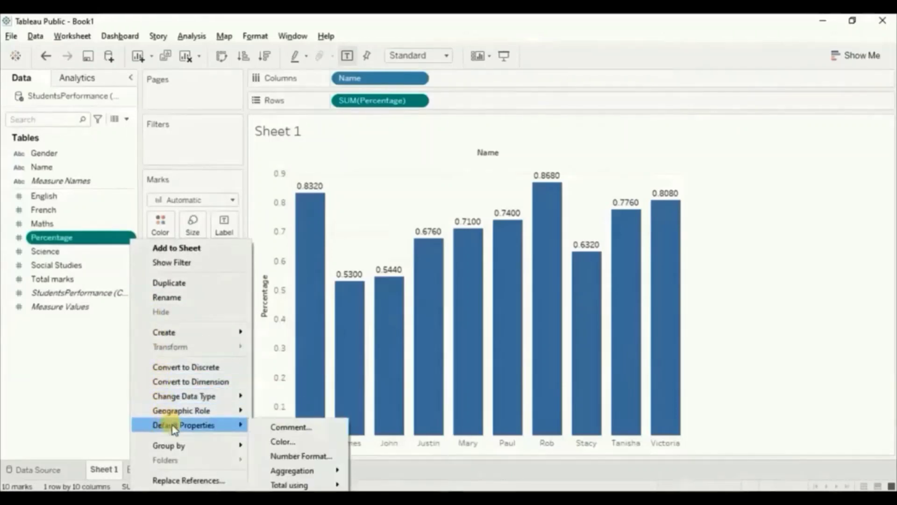
click(276, 456)
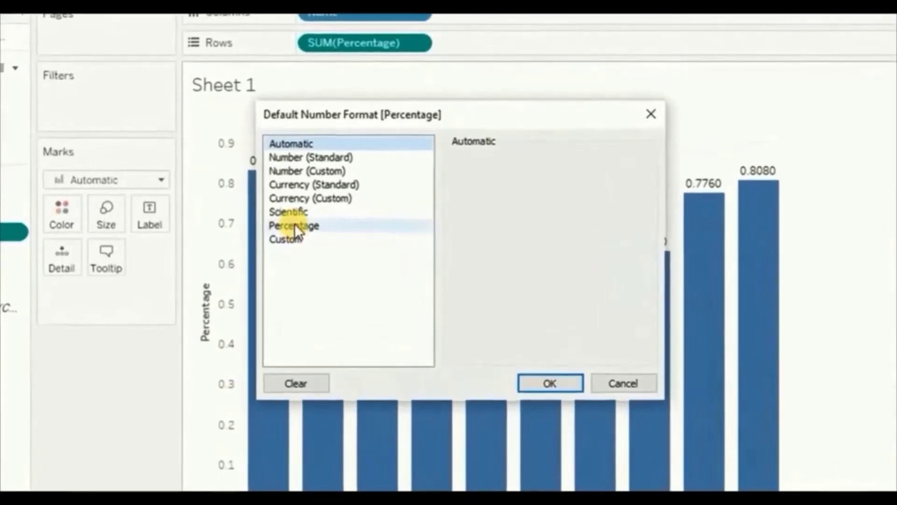
click(330, 233)
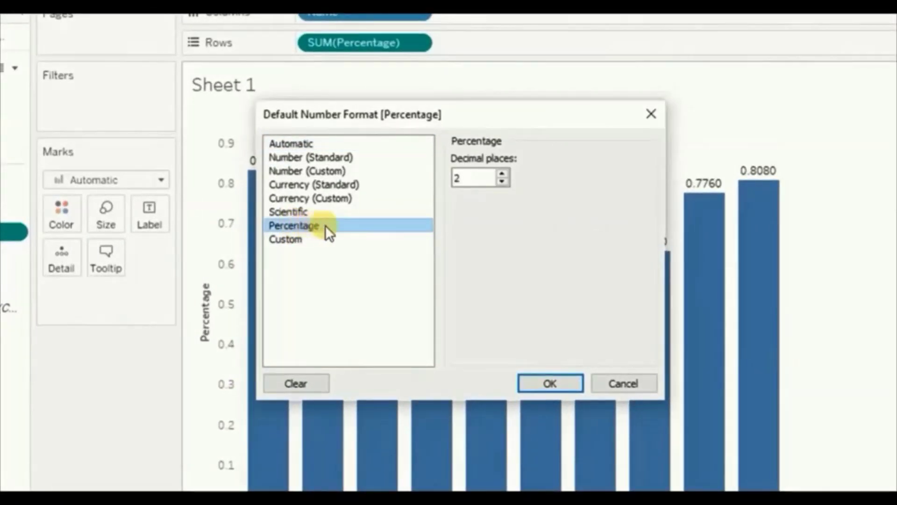
double_click(502, 183)
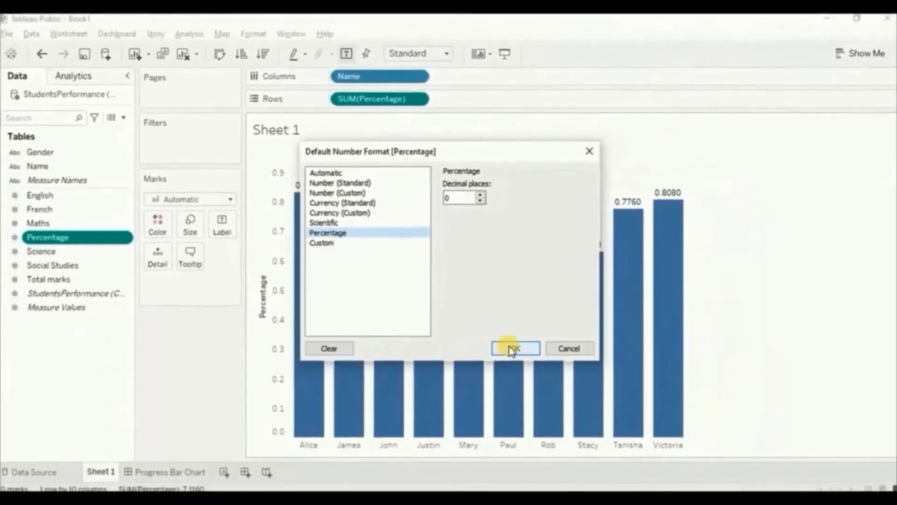
click(510, 349)
mouse_move(320, 198)
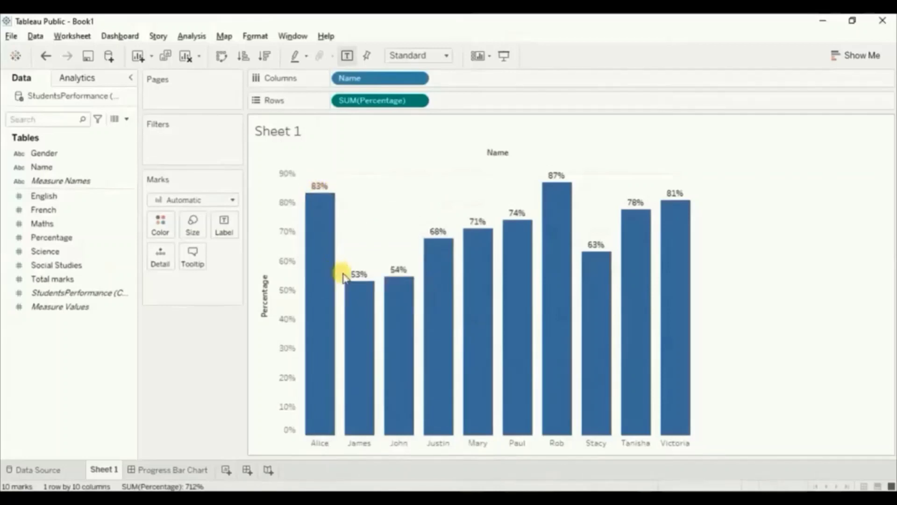
Sort the bars descending and add an avg(1) calculation to Rows as constant bars
mouse_move(356, 281)
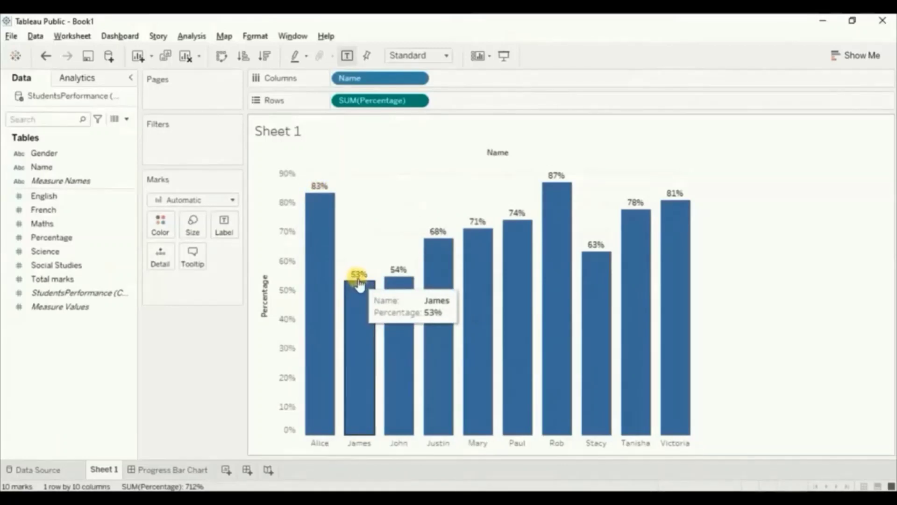
click(265, 60)
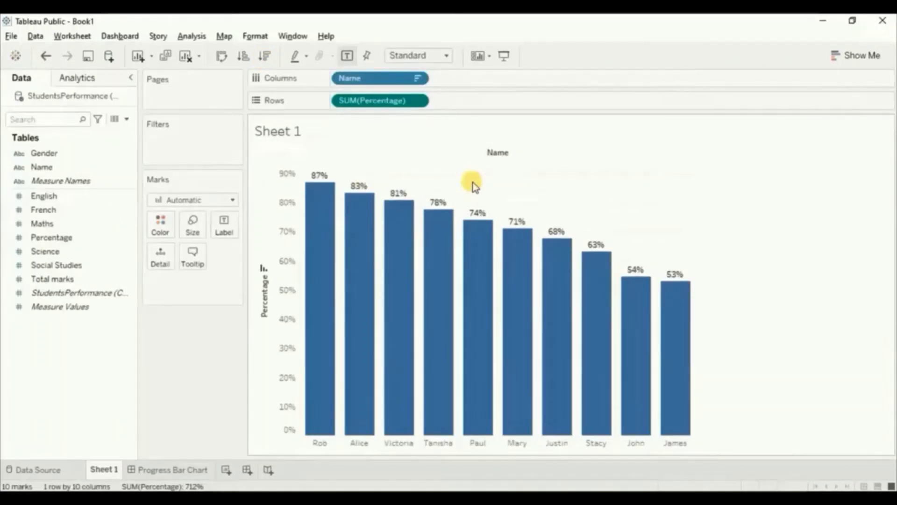
double_click(437, 101)
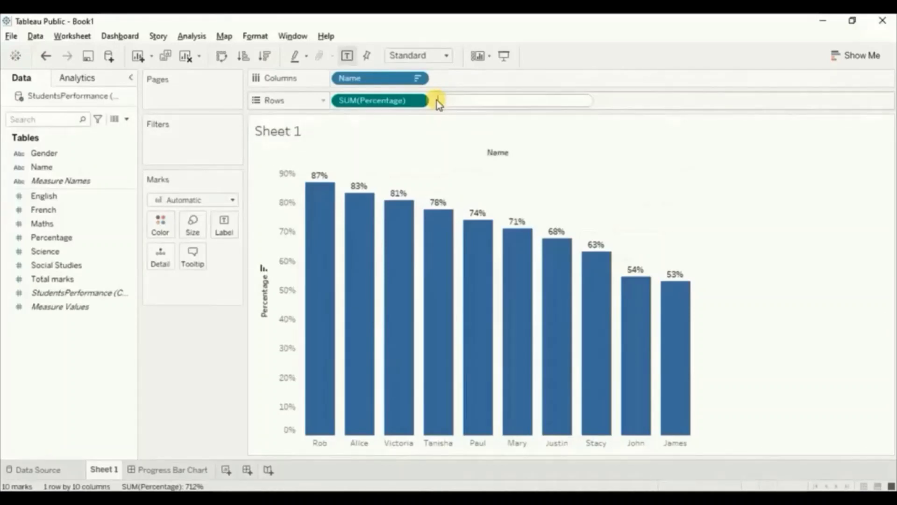
text(avg)
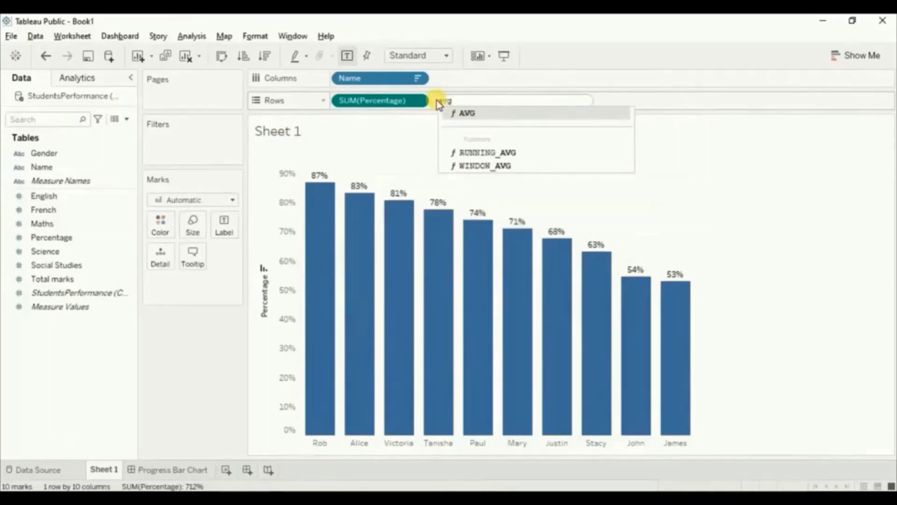
text(([)
text())
key(Return)
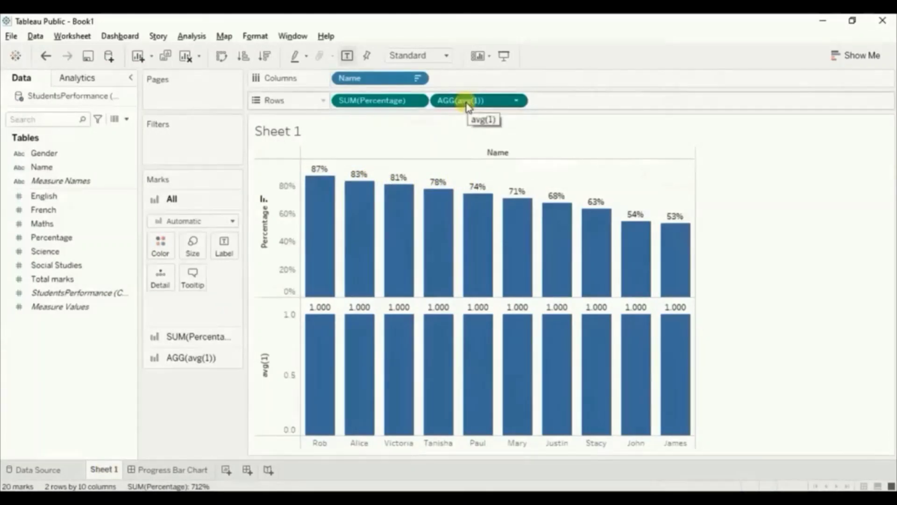
Merge avg(1) onto the Percentage axis, colour by Measure Names, and turn Stack Marks off
drag(467, 104, 288, 226)
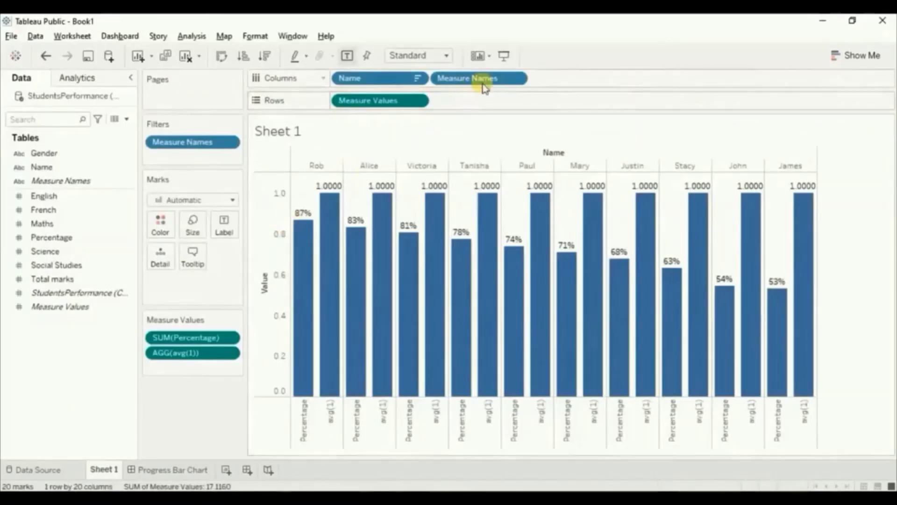
drag(489, 81, 162, 222)
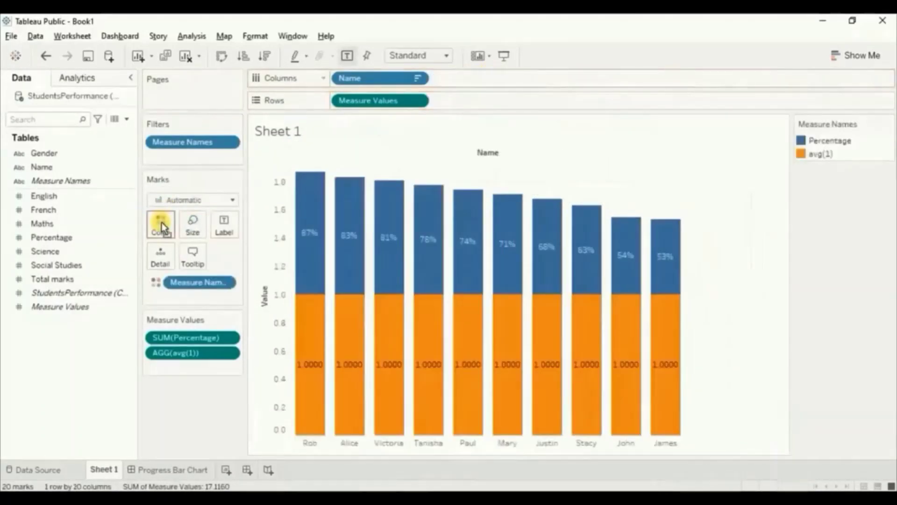
click(190, 37)
mouse_move(265, 85)
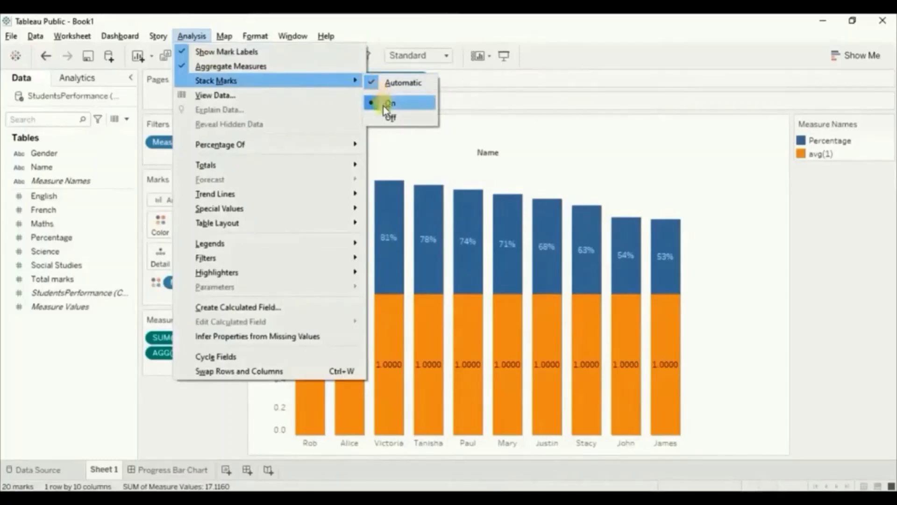
click(404, 118)
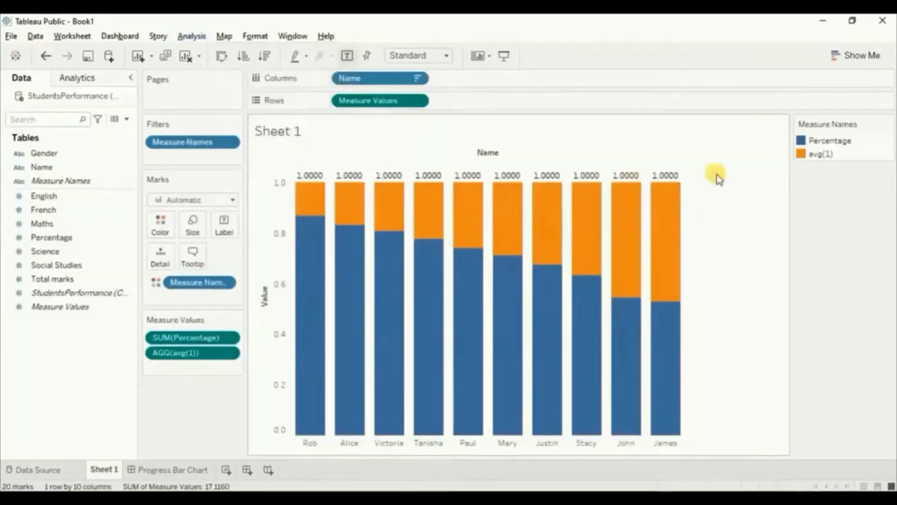
Change the avg(1) colour in the Measure Names legend to white
double_click(799, 157)
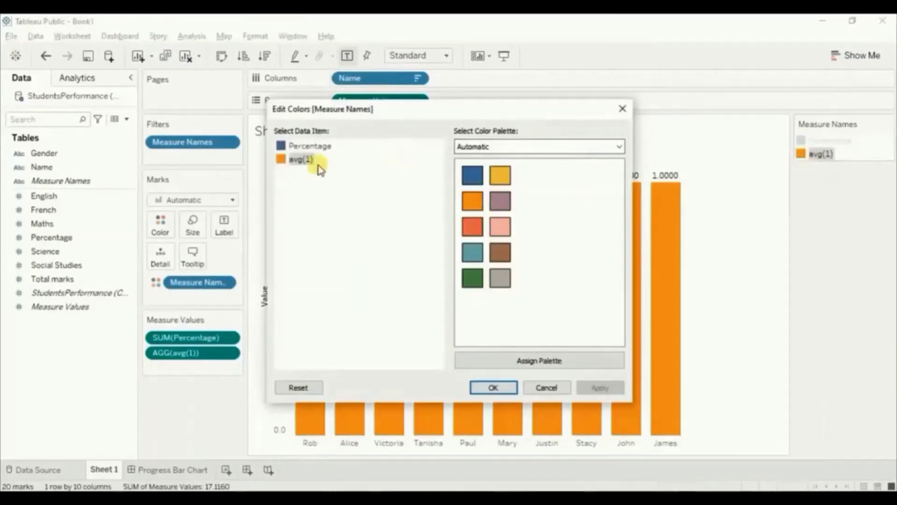
double_click(283, 160)
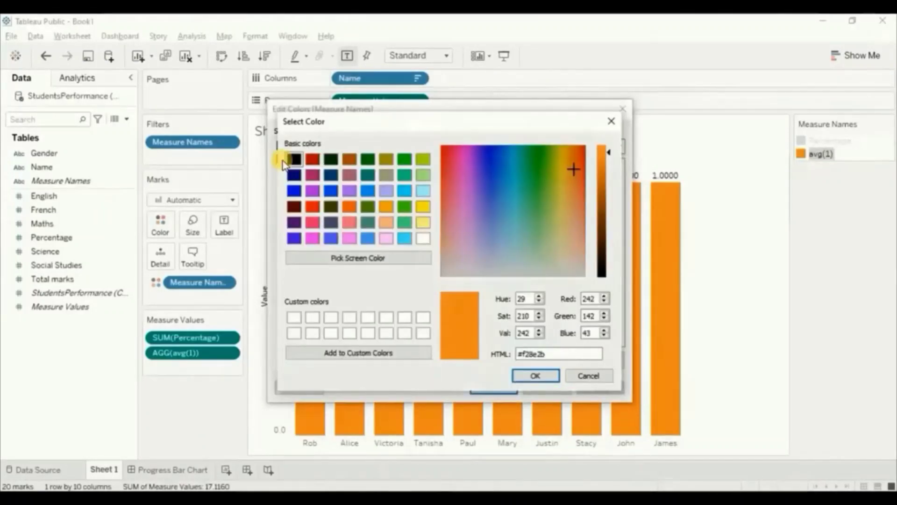
click(422, 239)
click(528, 375)
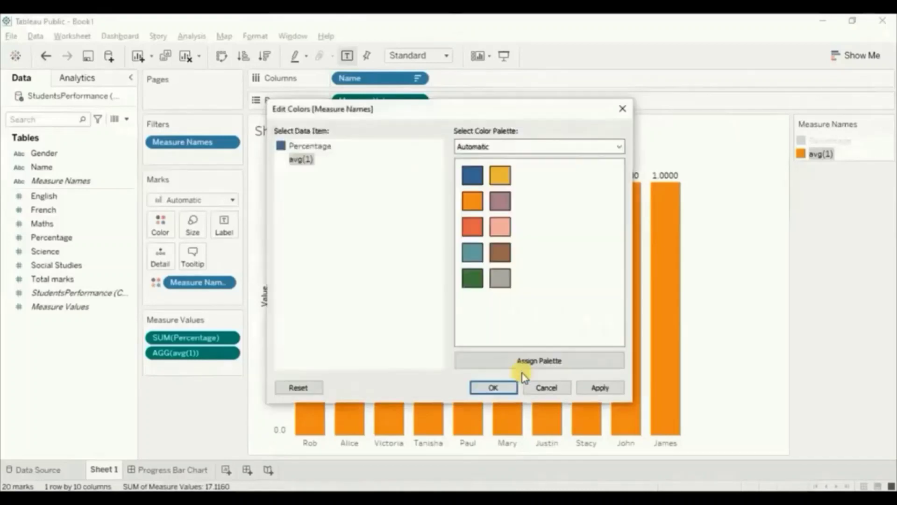
click(494, 388)
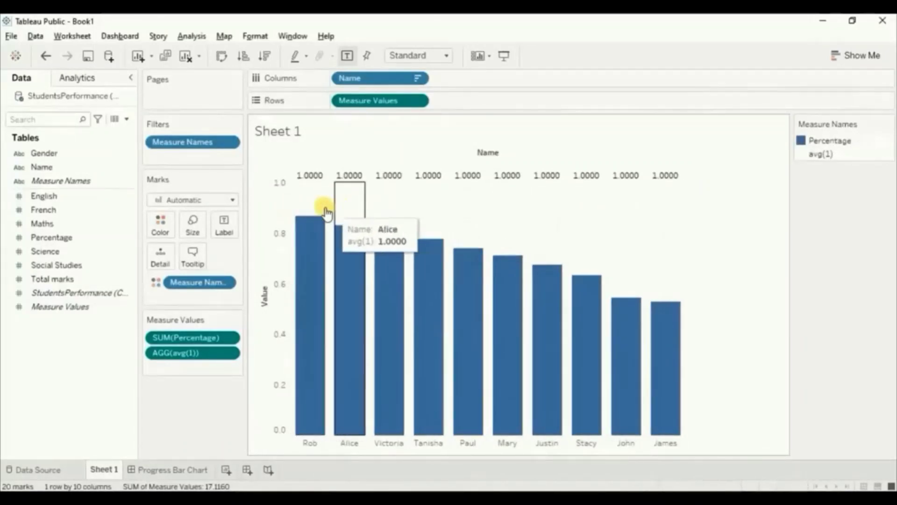
Give the bars a dark blue border from the Marks card Color settings
click(158, 230)
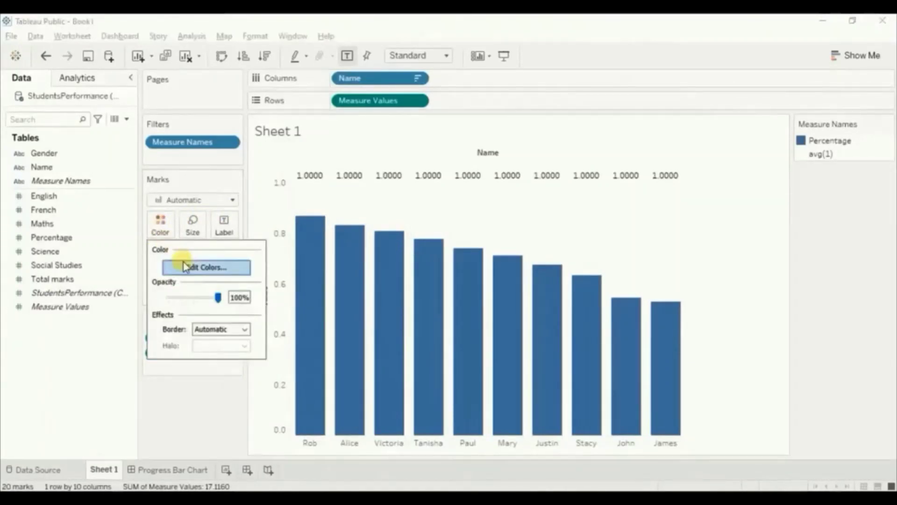
click(227, 331)
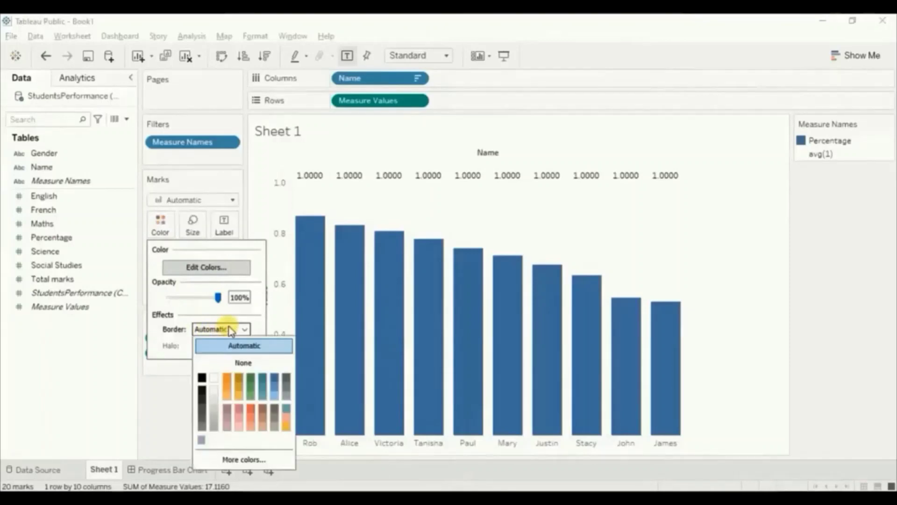
click(275, 383)
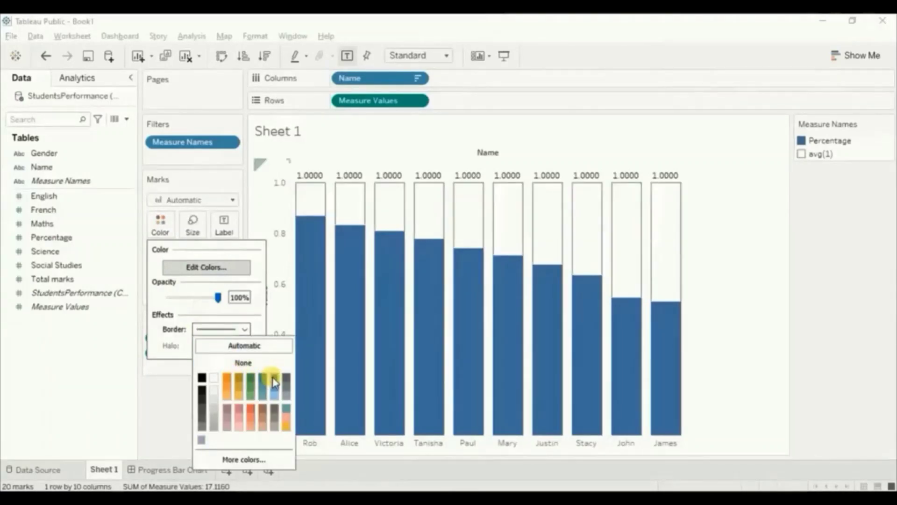
click(766, 281)
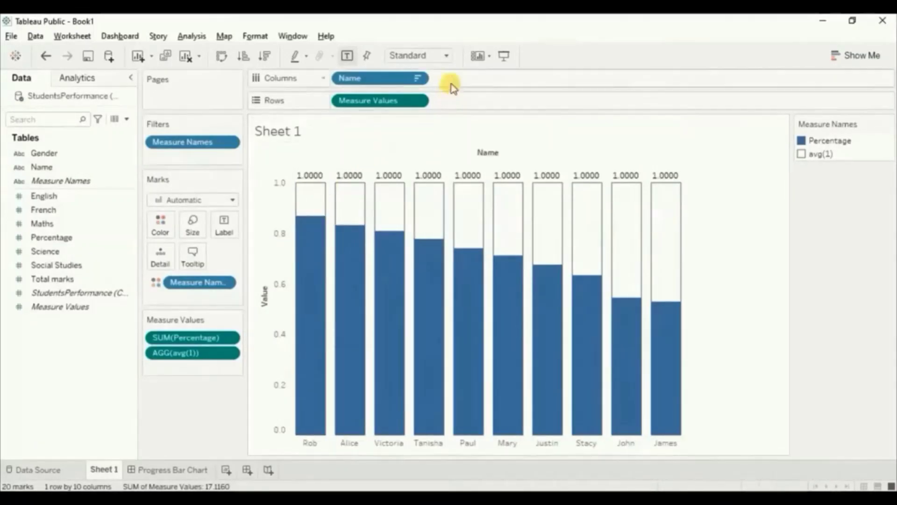
Add Percentage to Rows again and set SUM(Percentage) to Dual Axis
click(56, 266)
click(53, 252)
click(50, 238)
drag(51, 247, 464, 105)
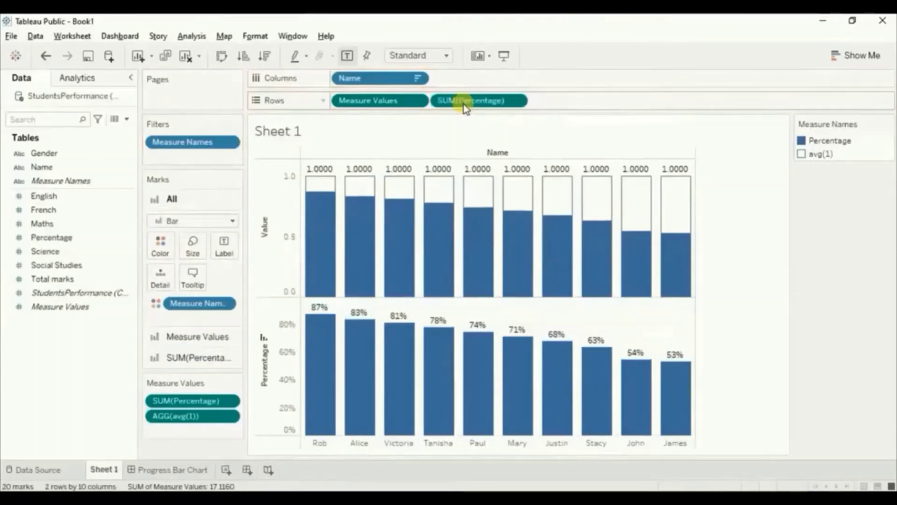
click(517, 101)
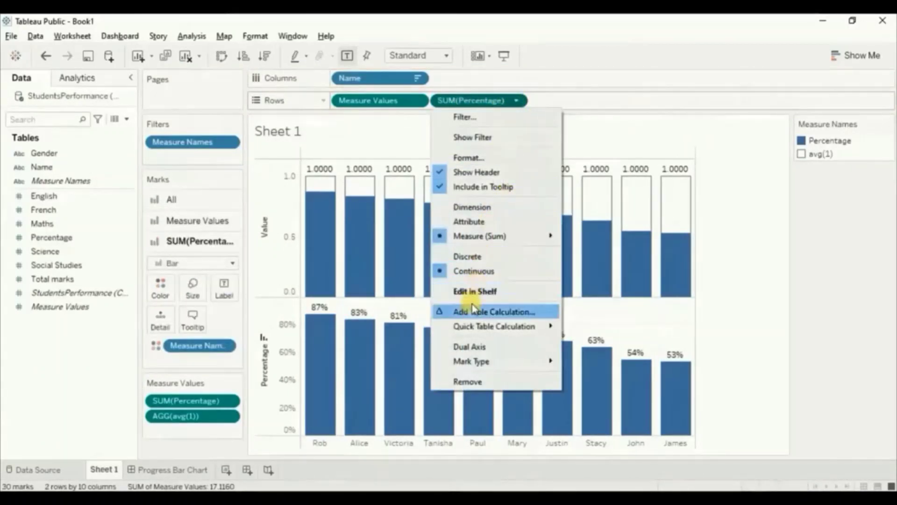
click(471, 347)
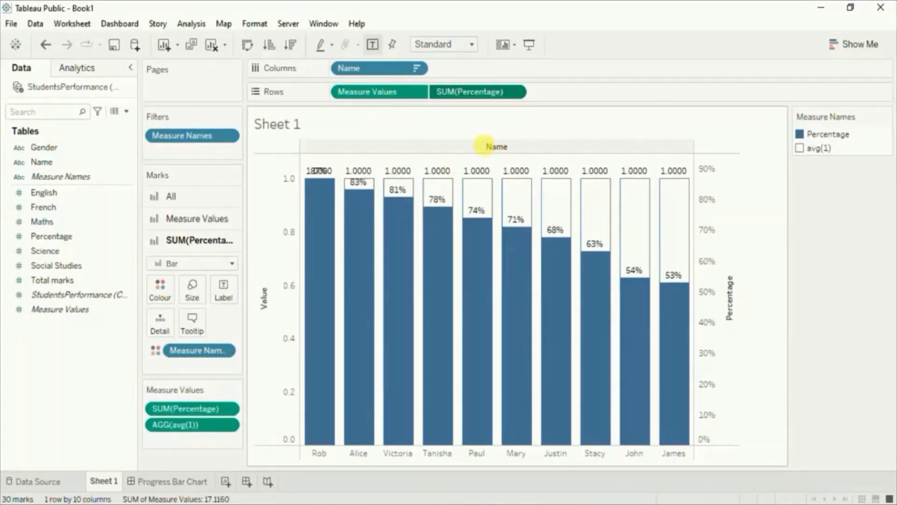
Hide the Name field label and the value axis headers
right_click(484, 147)
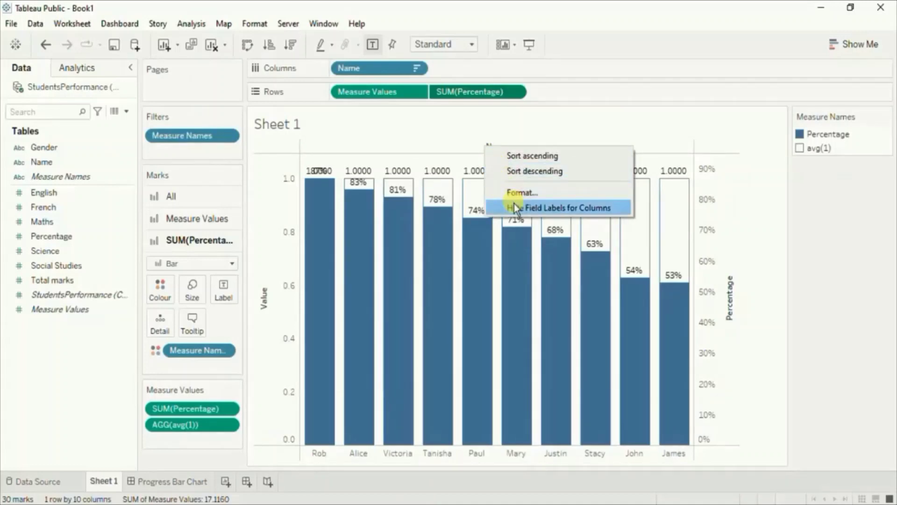
click(557, 208)
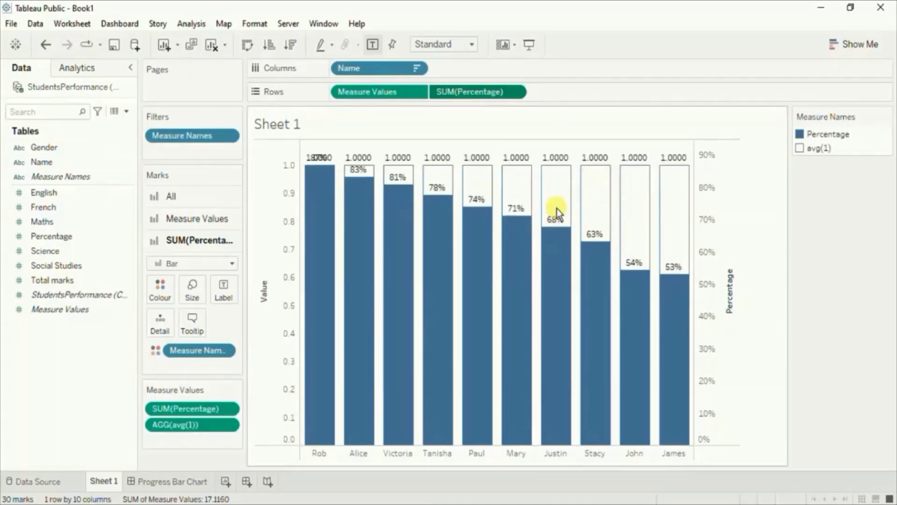
right_click(270, 211)
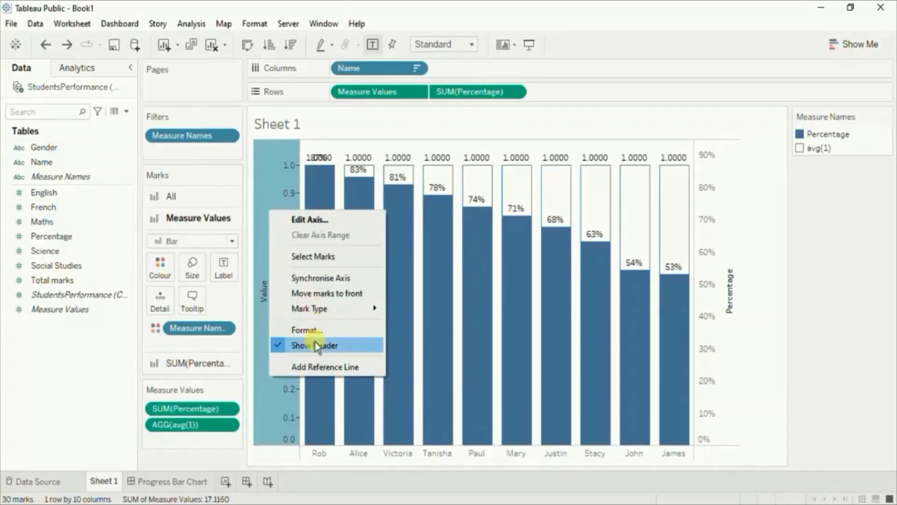
click(315, 344)
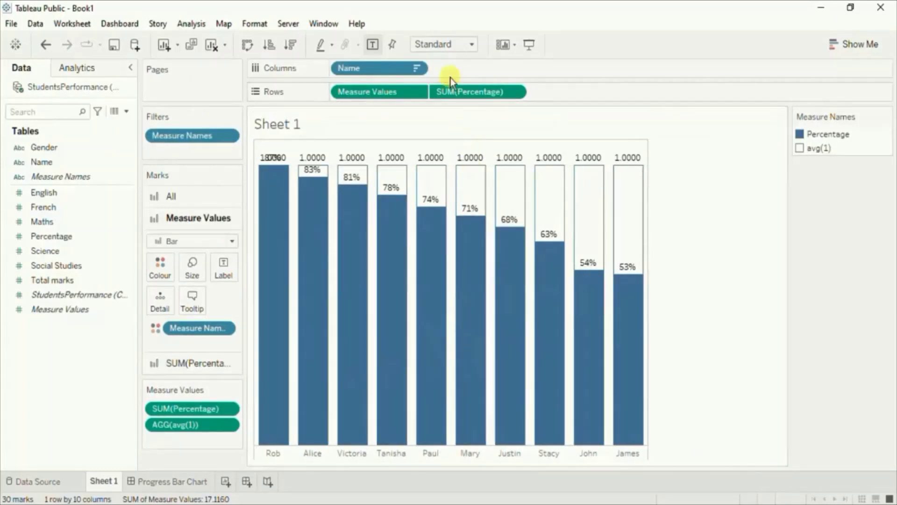
Set the view size to Entire View and bring up the outline bars' label settings
click(473, 46)
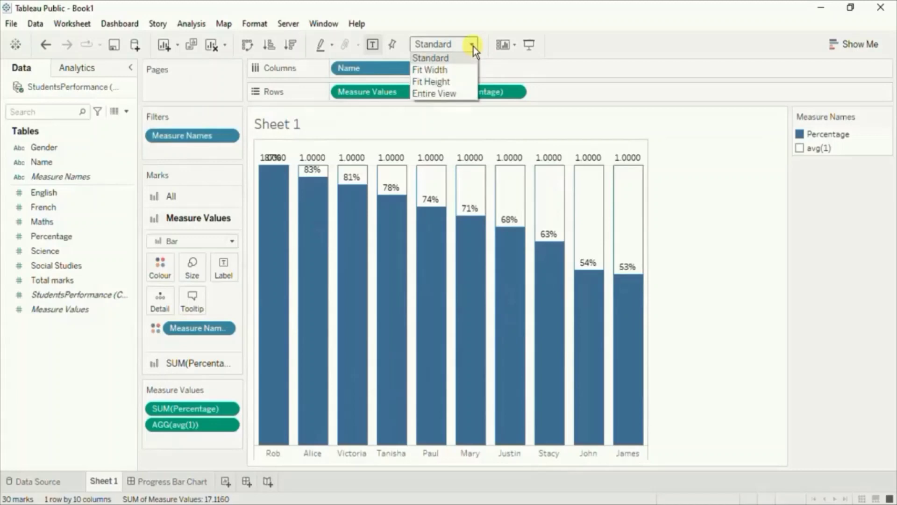
click(445, 92)
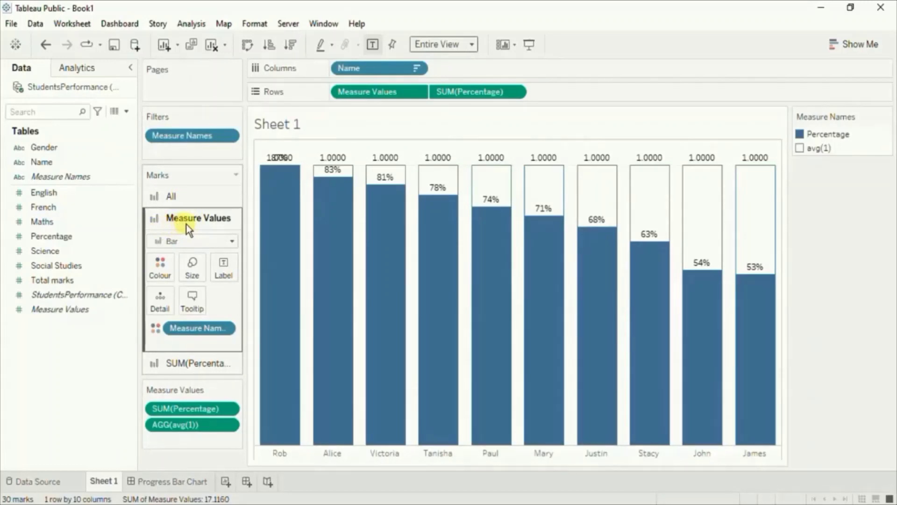
click(228, 274)
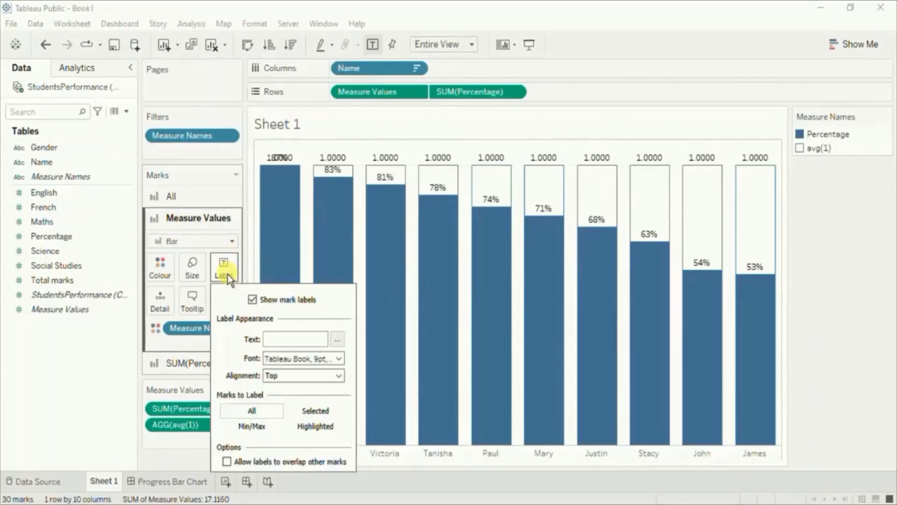
Hide the 1.0000 outline-bar labels and set the Row and Column Dividers to None
click(252, 299)
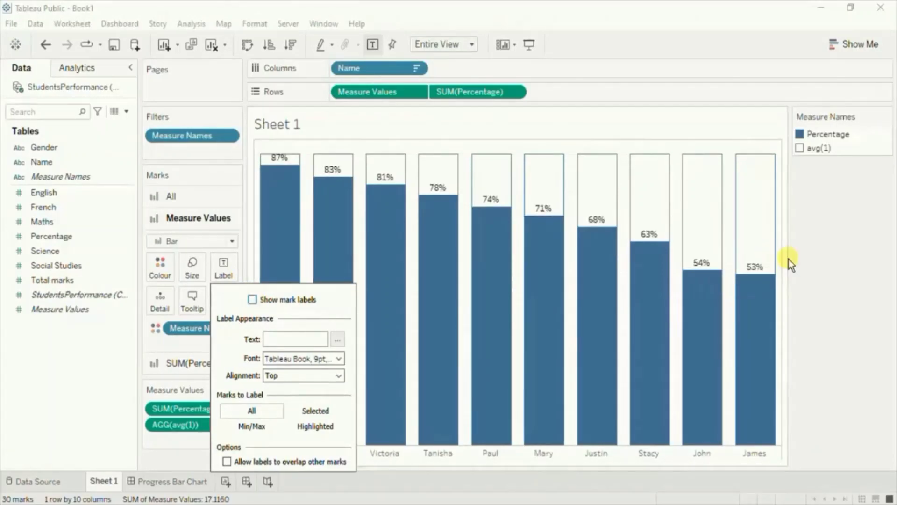
click(829, 250)
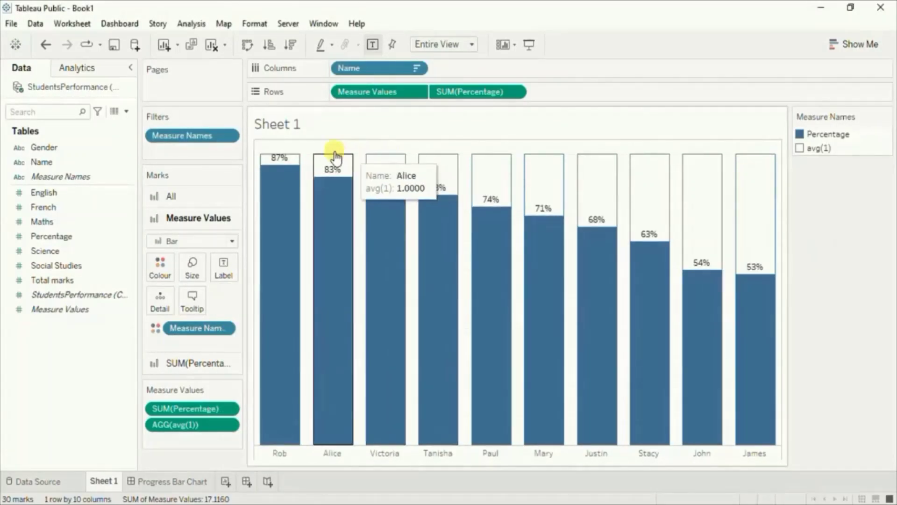
right_click(407, 143)
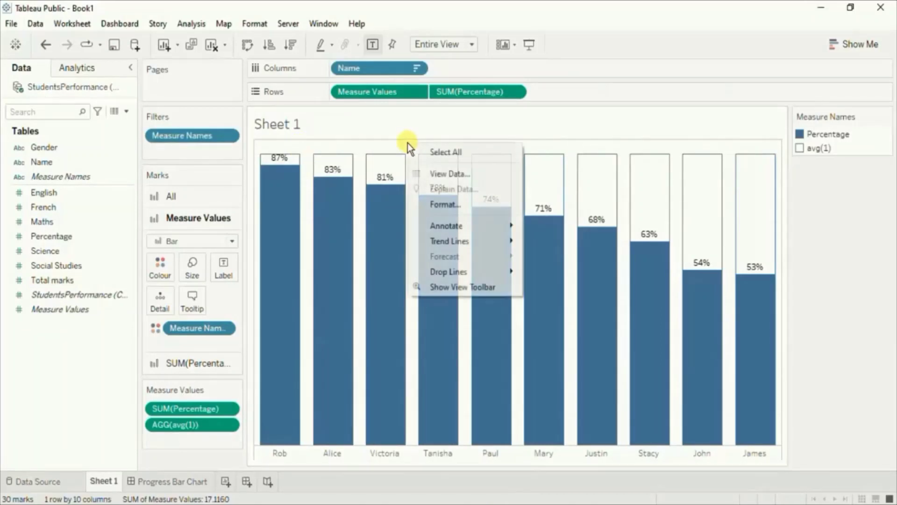
click(434, 204)
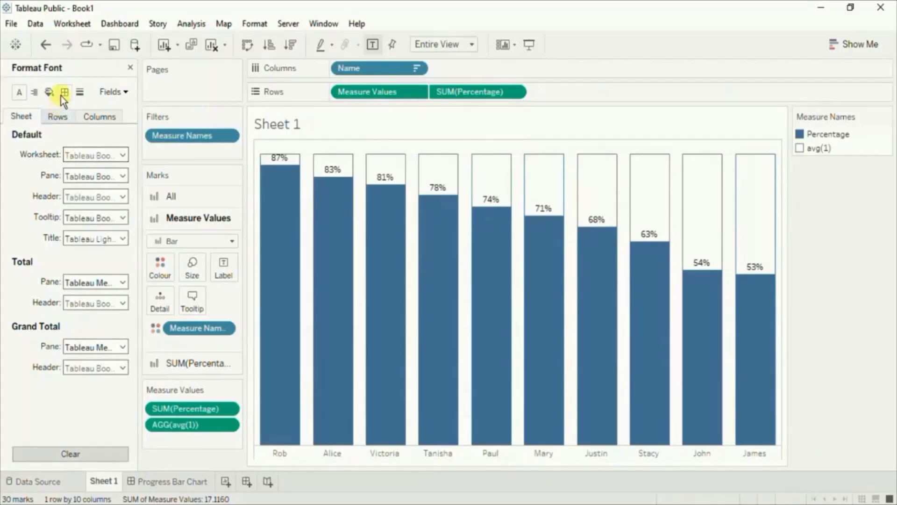
click(65, 92)
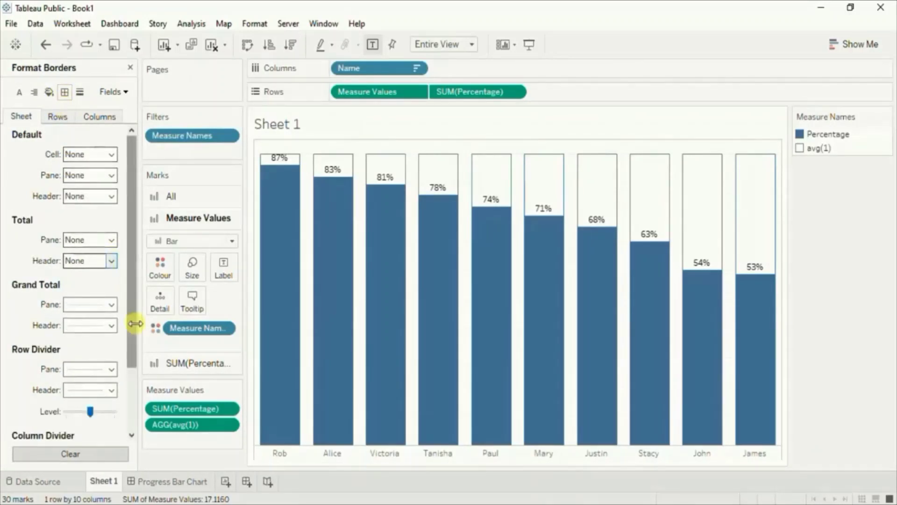
scroll(134, 375, down, 3)
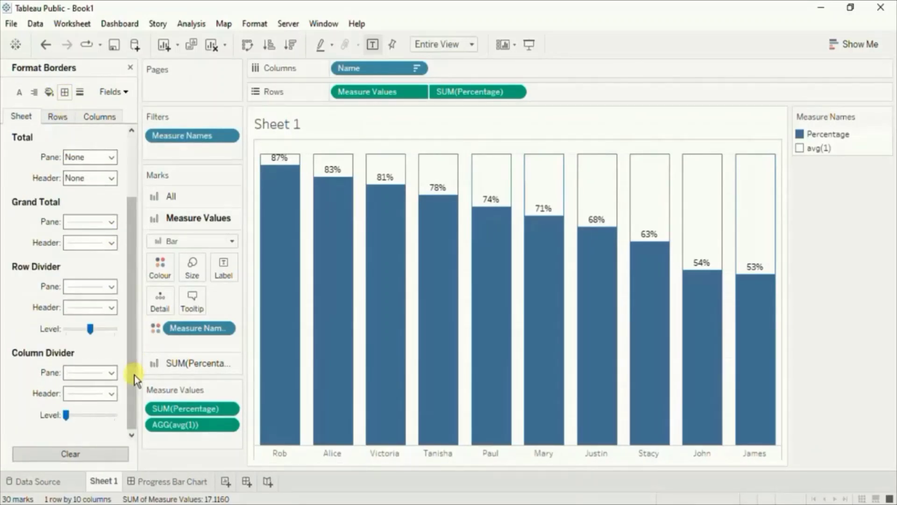
click(85, 289)
click(90, 301)
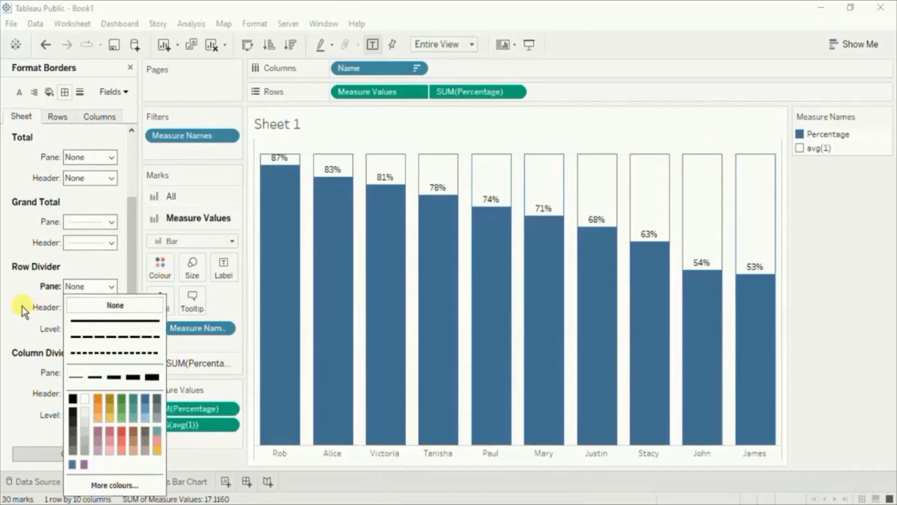
click(87, 374)
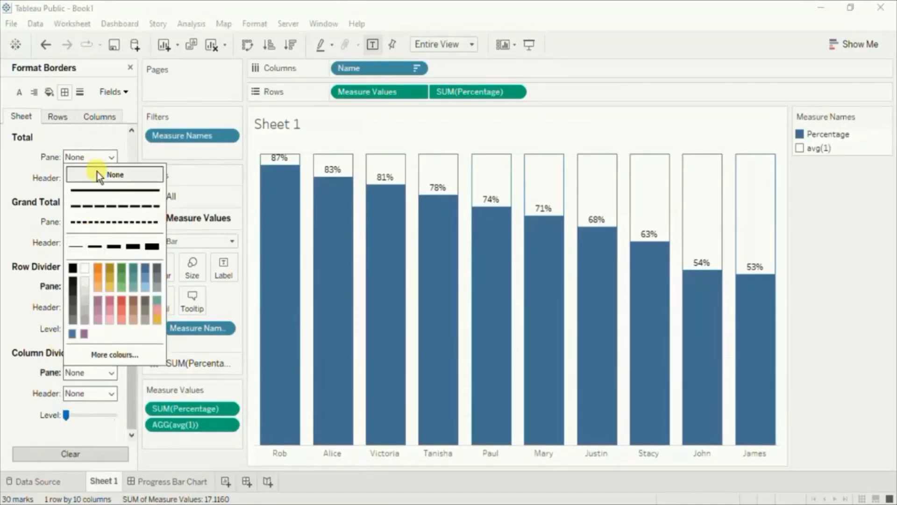
click(80, 95)
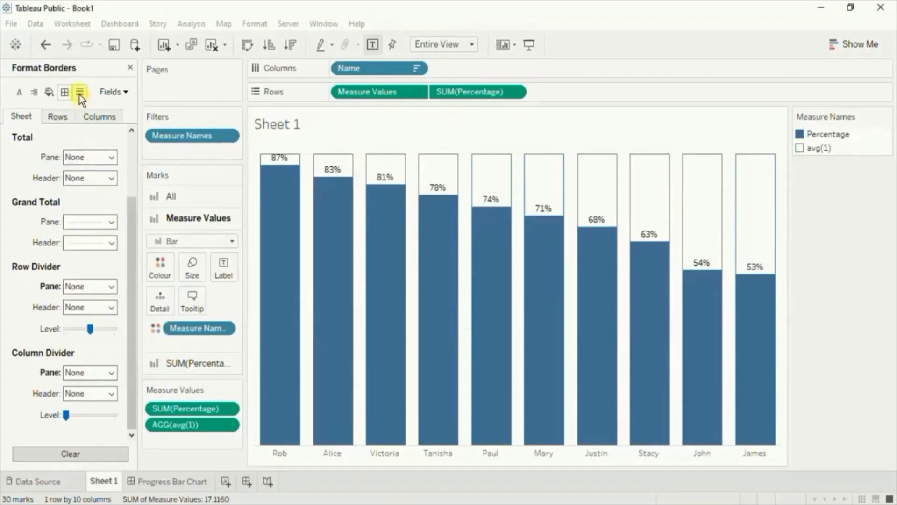
In the sheet's line formatting, keep zero lines at None and set Axis Ticks to None
click(79, 95)
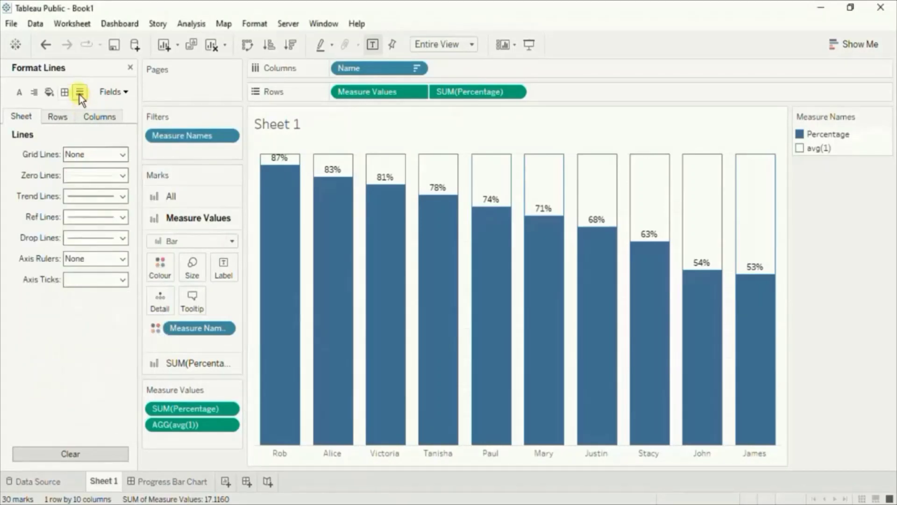
click(81, 180)
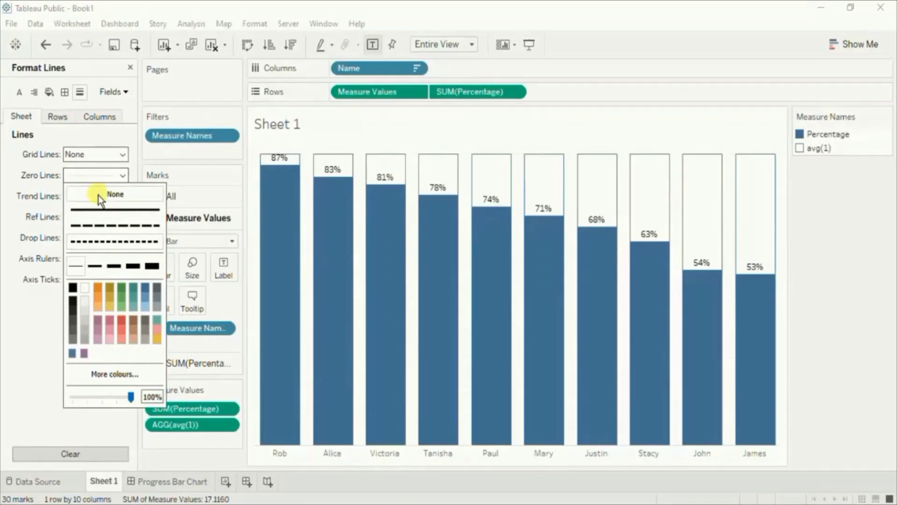
click(49, 201)
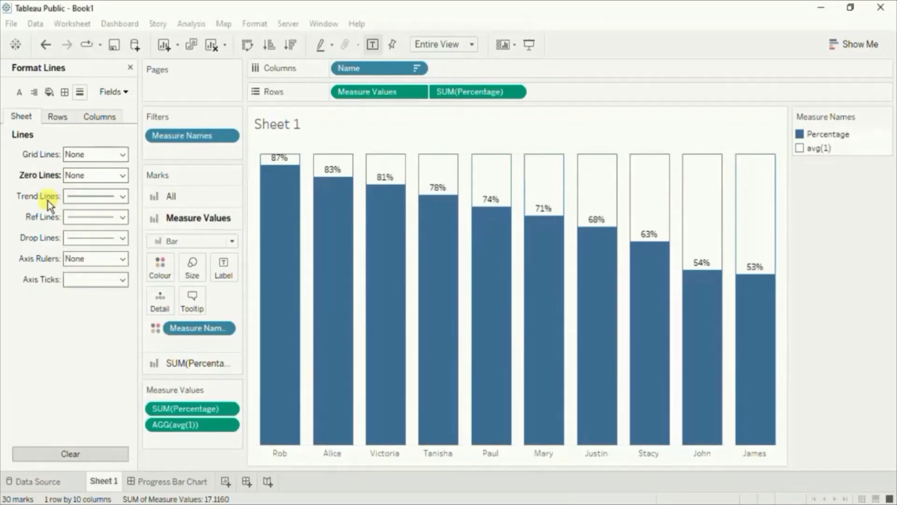
mouse_move(302, 219)
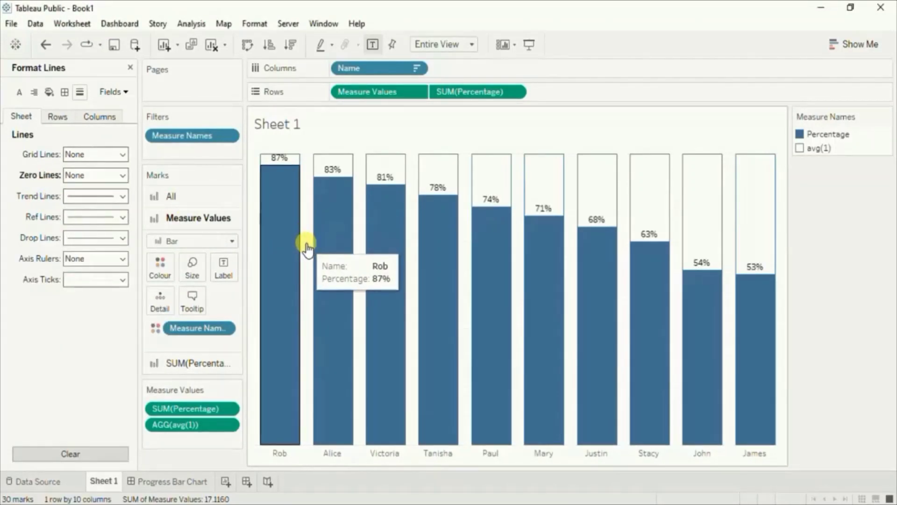
click(77, 282)
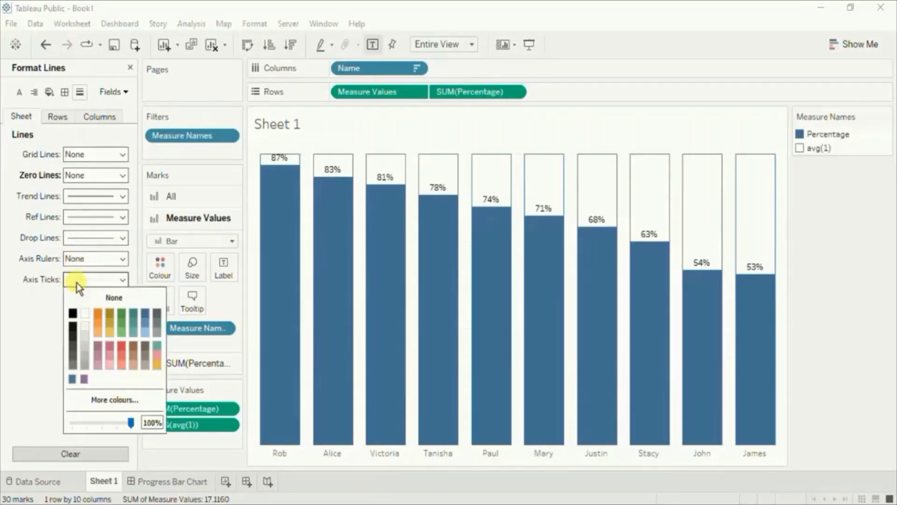
click(104, 298)
click(51, 309)
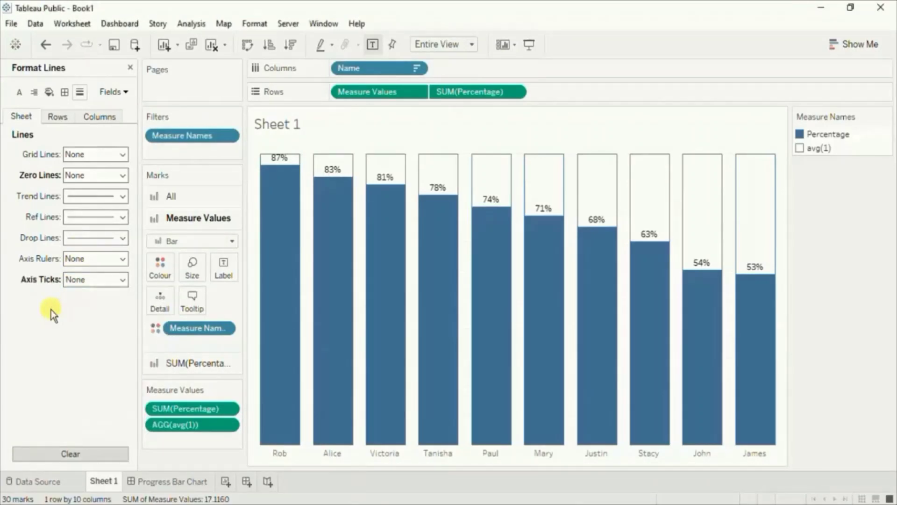
Set the Rows grid lines to None
click(61, 115)
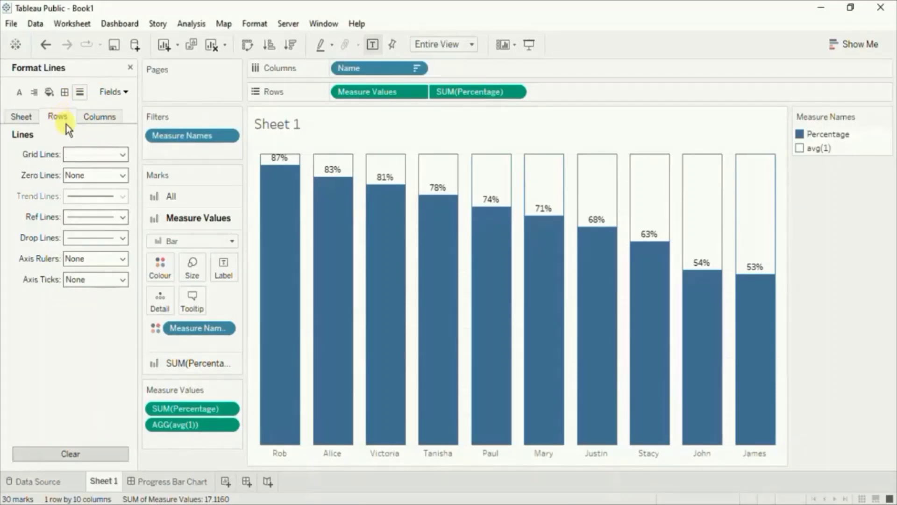
click(87, 154)
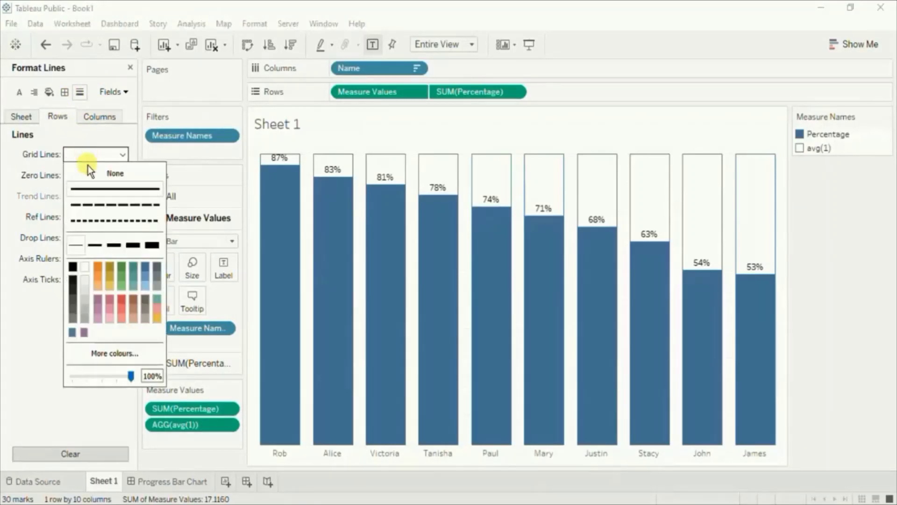
click(92, 171)
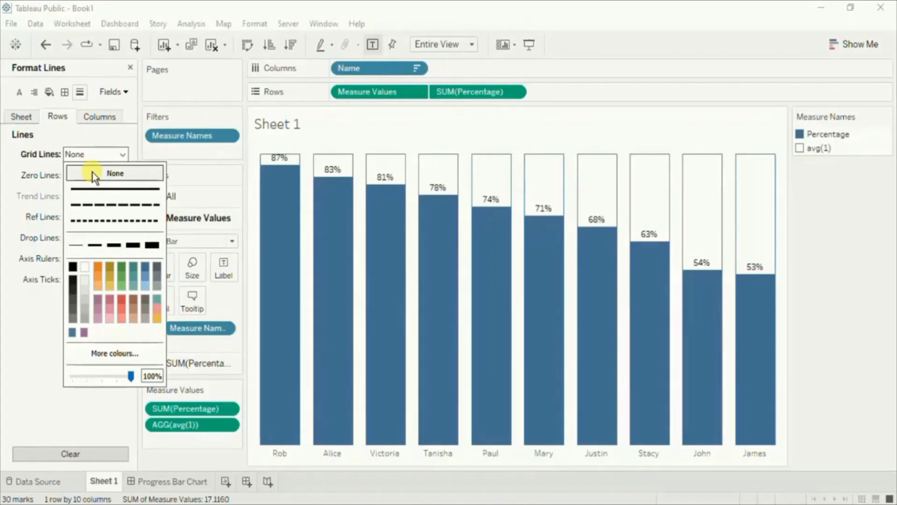
click(26, 364)
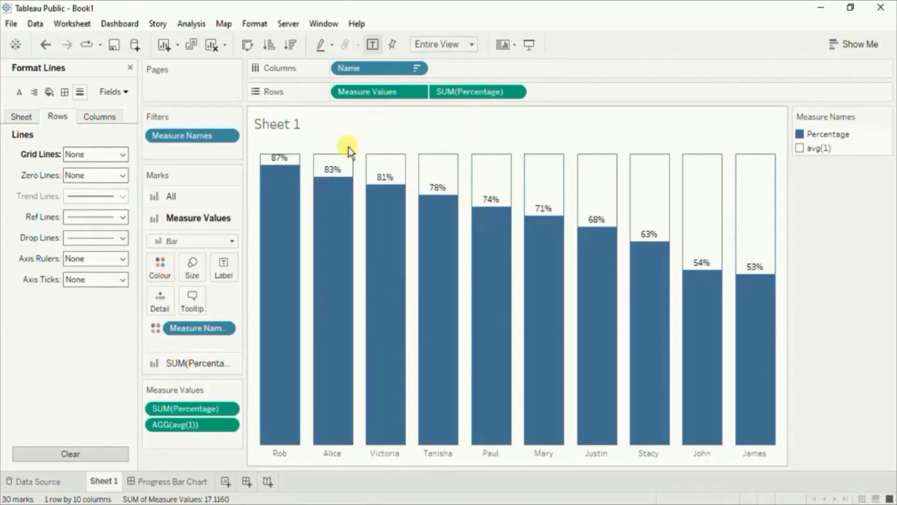
In Advanced Table Layout, turn off 'Show innermost level at bottom of view when there is a vertical axis'
click(186, 25)
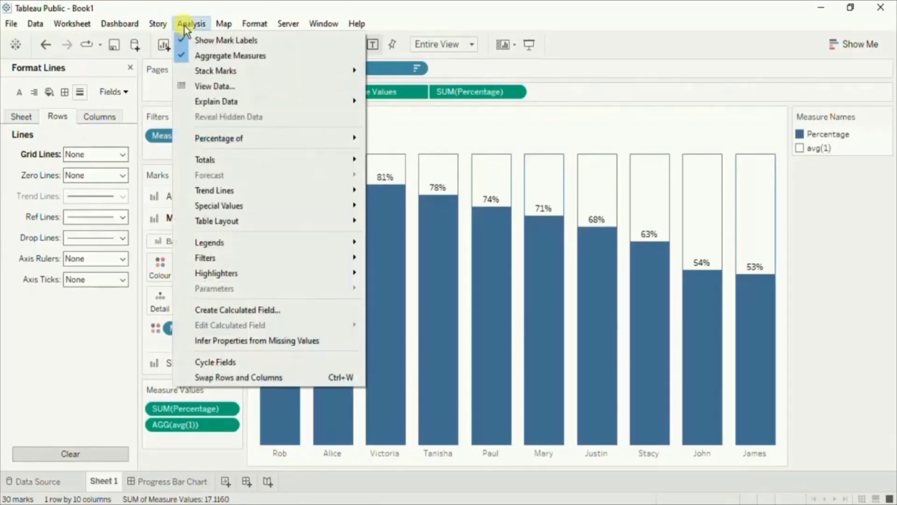
mouse_move(281, 221)
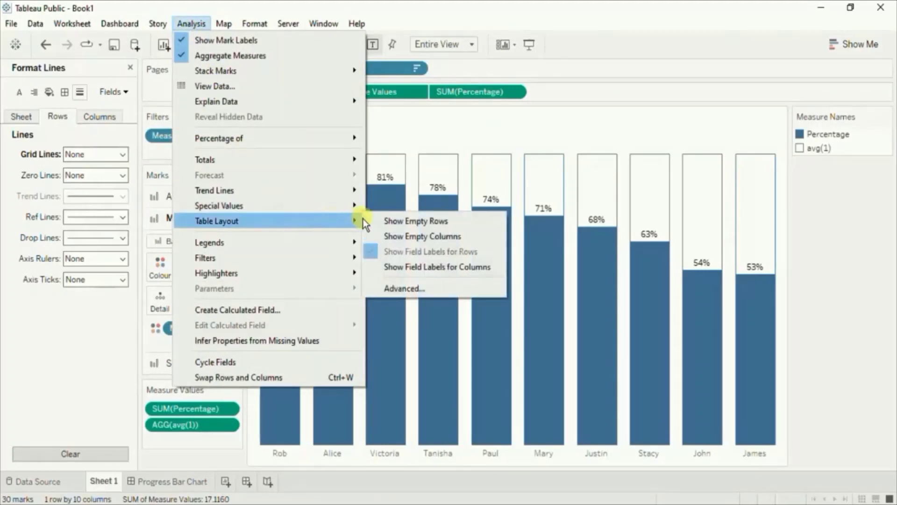
click(393, 284)
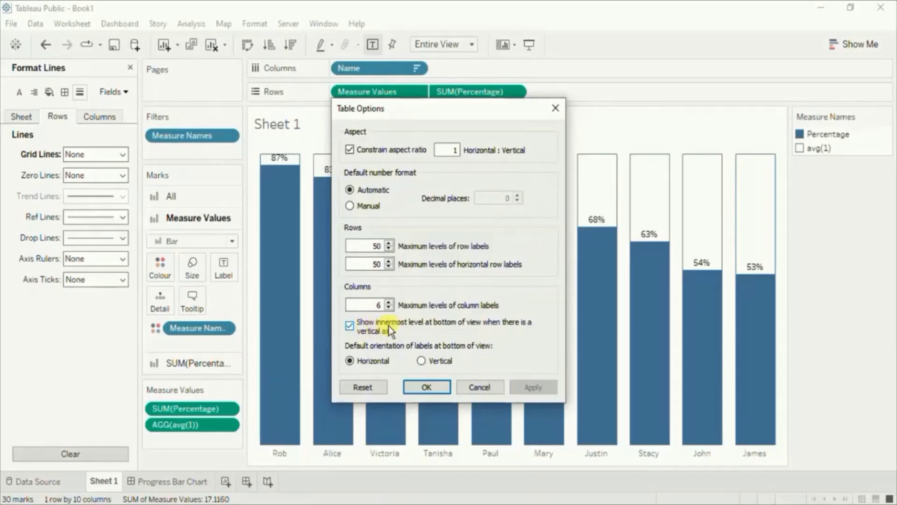
click(349, 326)
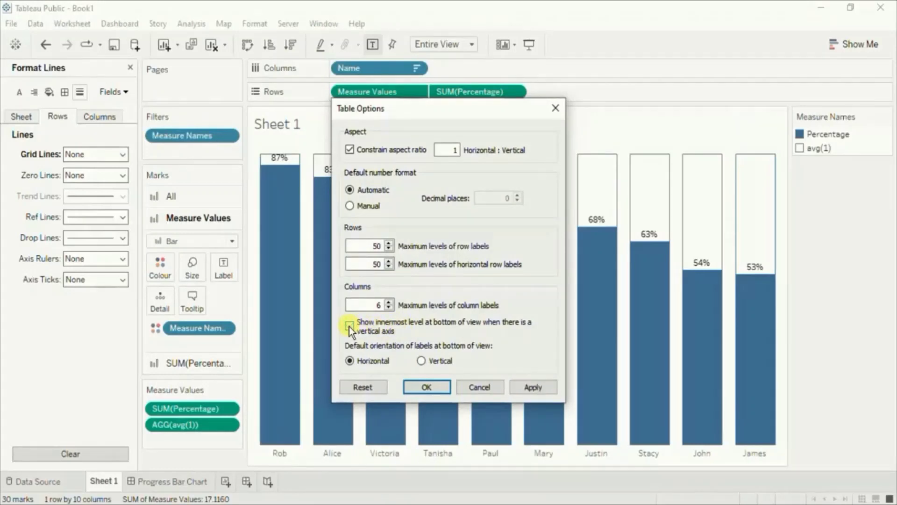
click(420, 385)
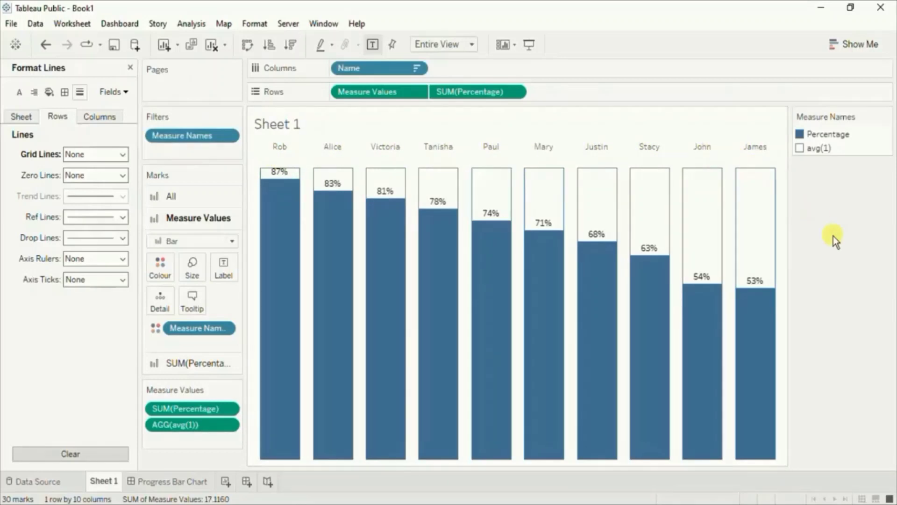
mouse_move(490, 199)
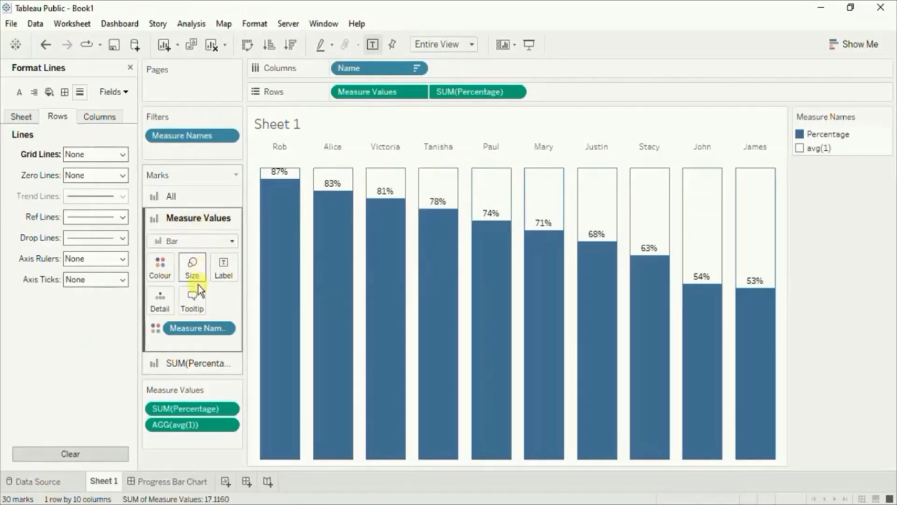
Delete all the existing default text from the bars' tooltip
click(194, 298)
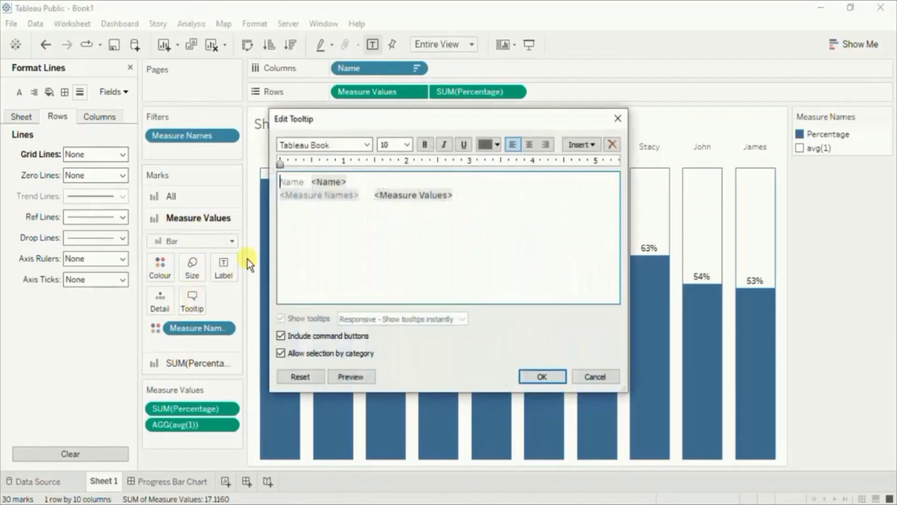
key(ctrl+a)
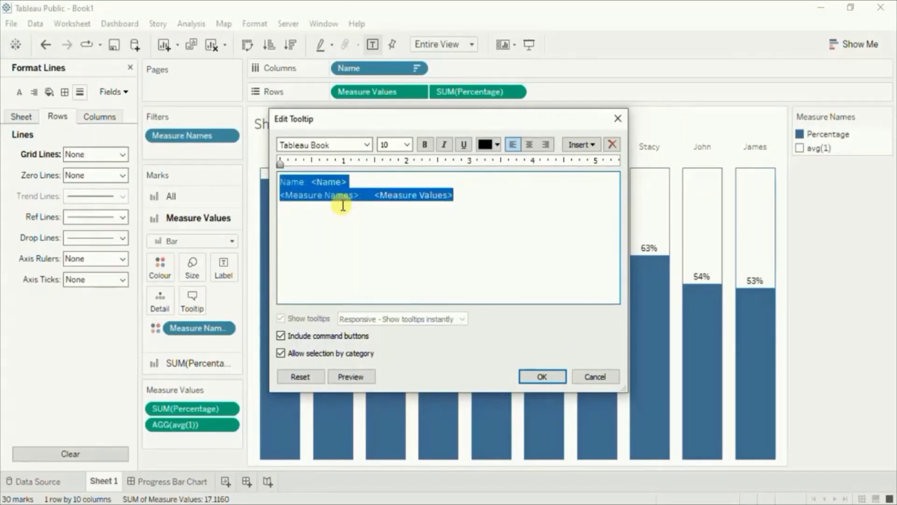
key(Delete)
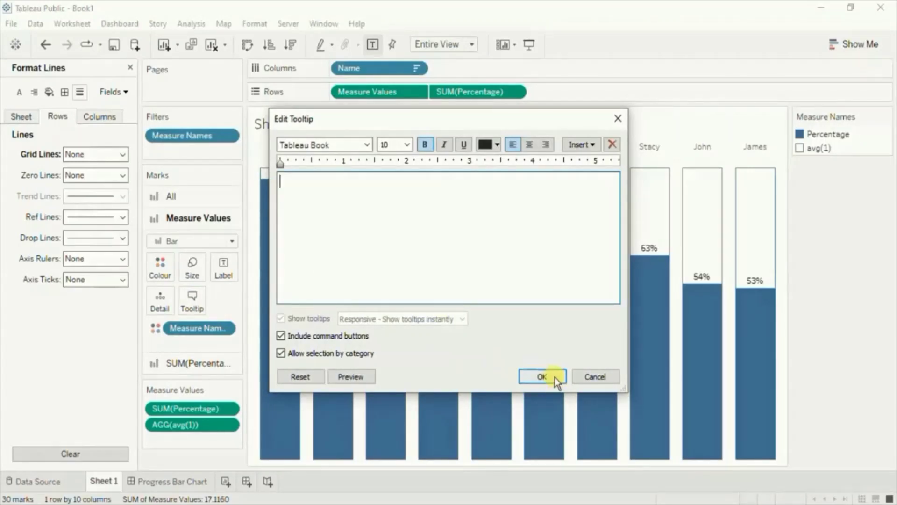
click(542, 376)
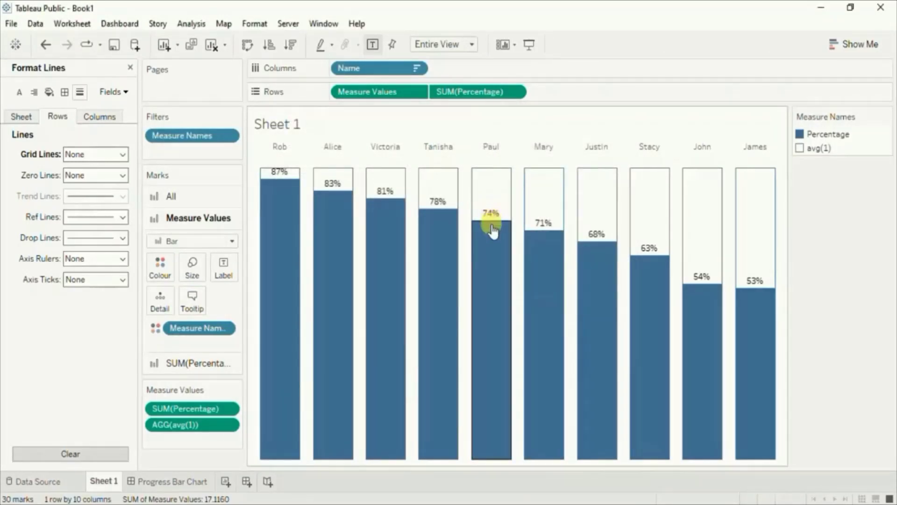
mouse_move(441, 238)
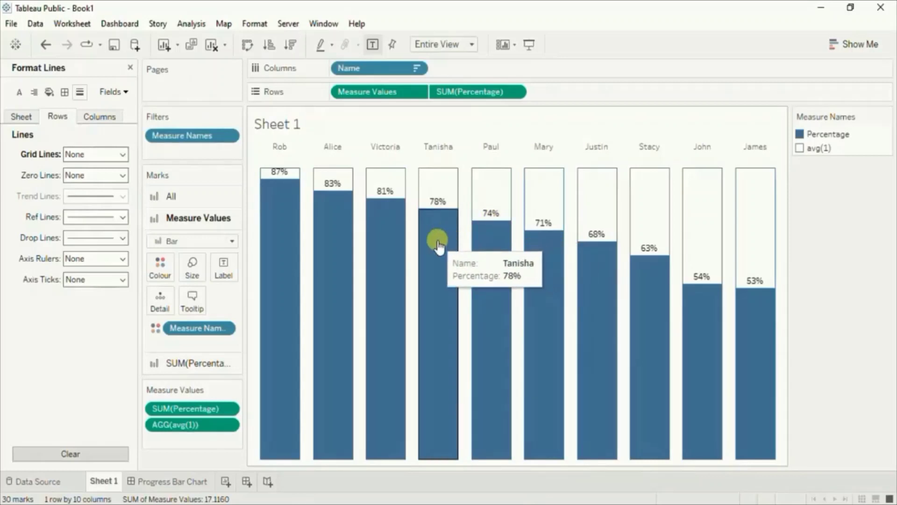
mouse_move(387, 254)
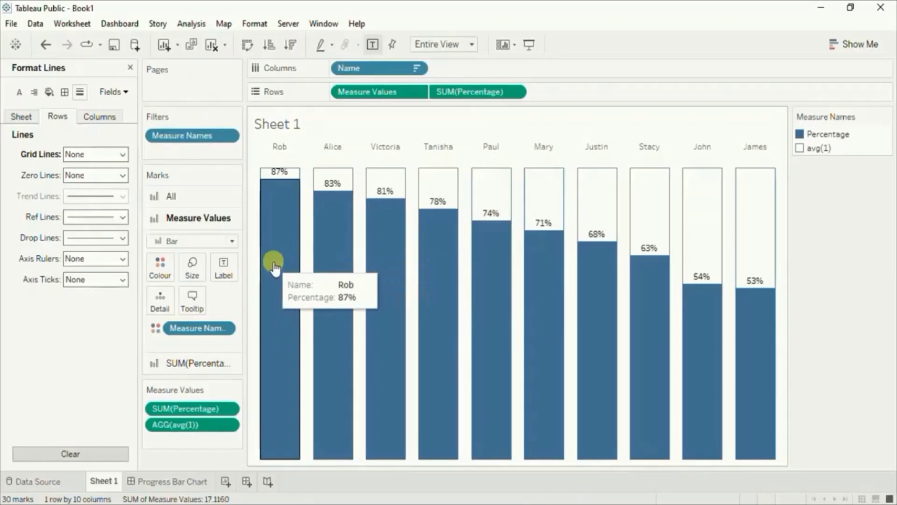
mouse_move(337, 269)
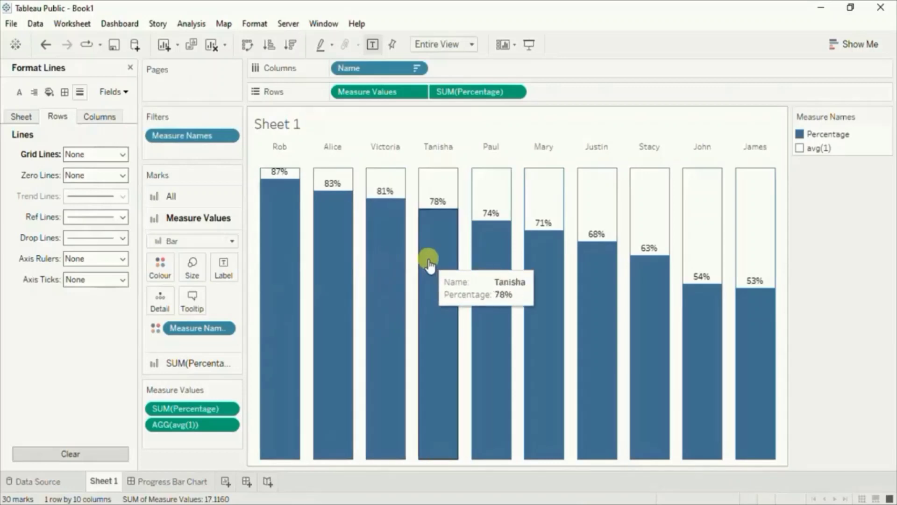
mouse_move(477, 265)
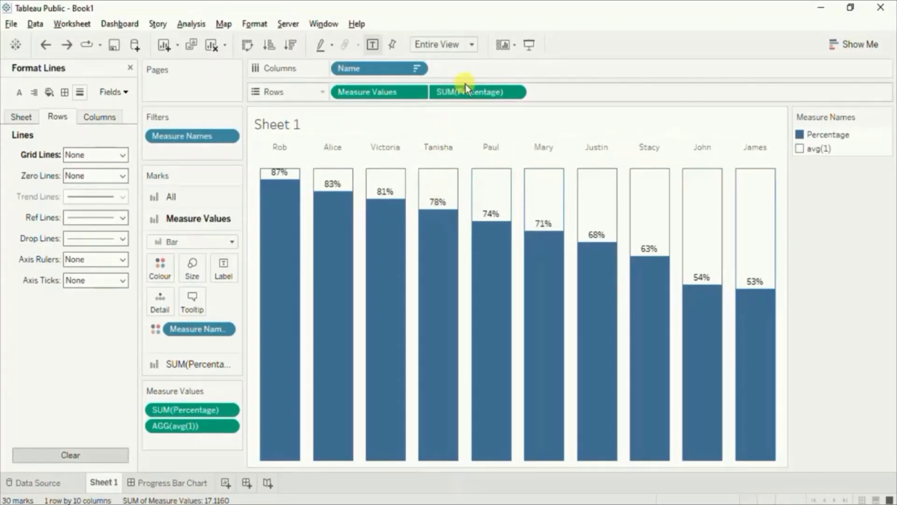
Show the SUM(Percentage) axis header and synchronise the Percentage axis with the Value axis
click(510, 86)
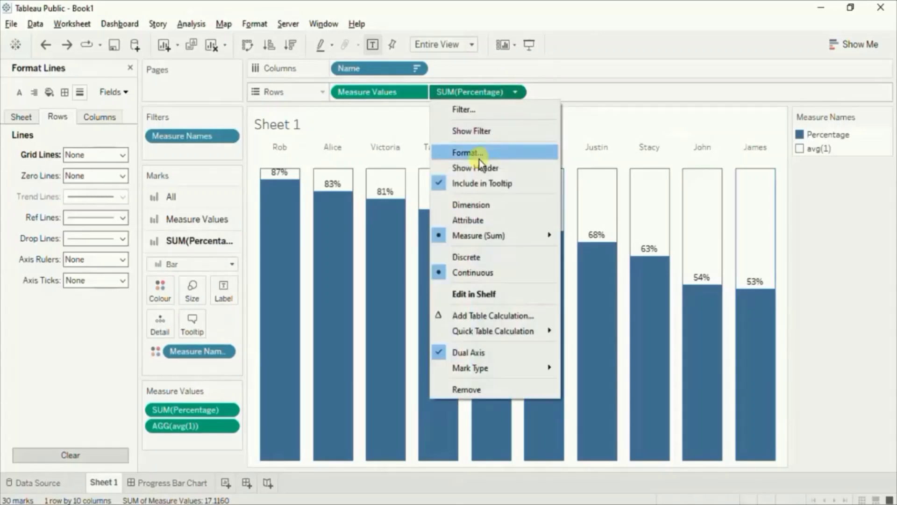
click(468, 169)
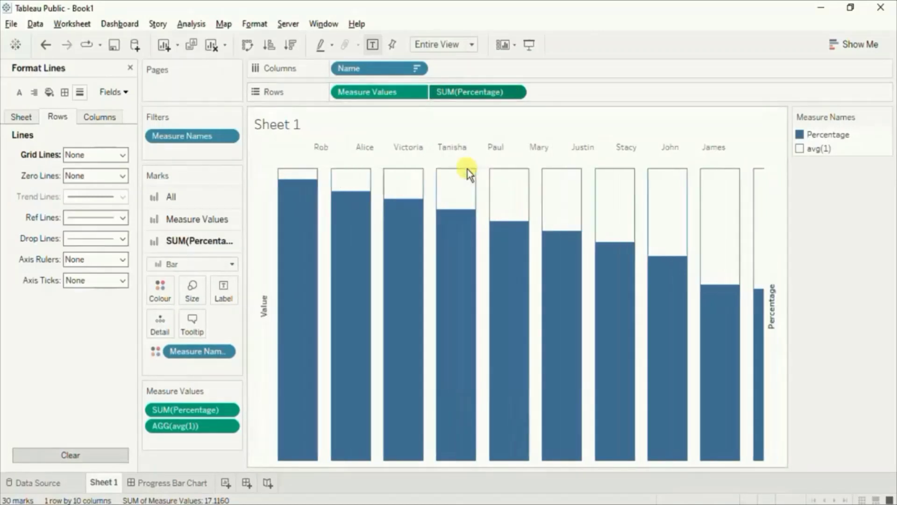
right_click(752, 203)
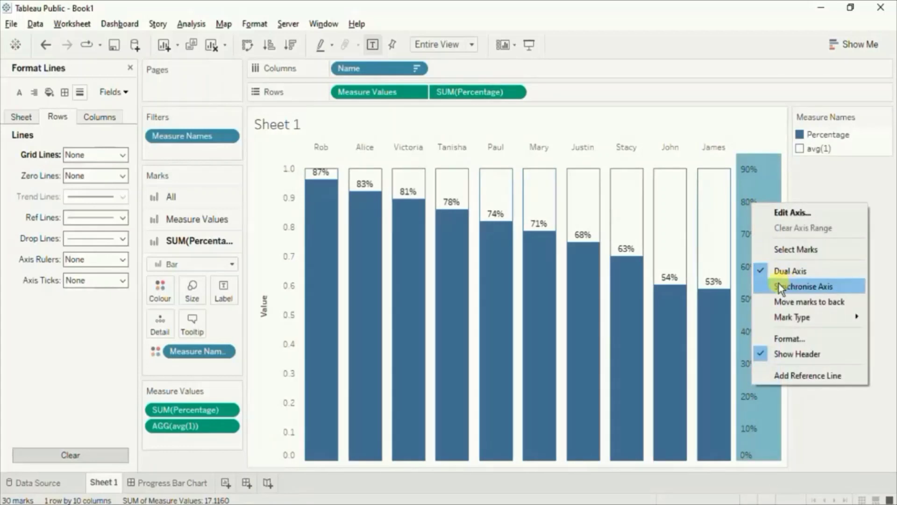
click(778, 283)
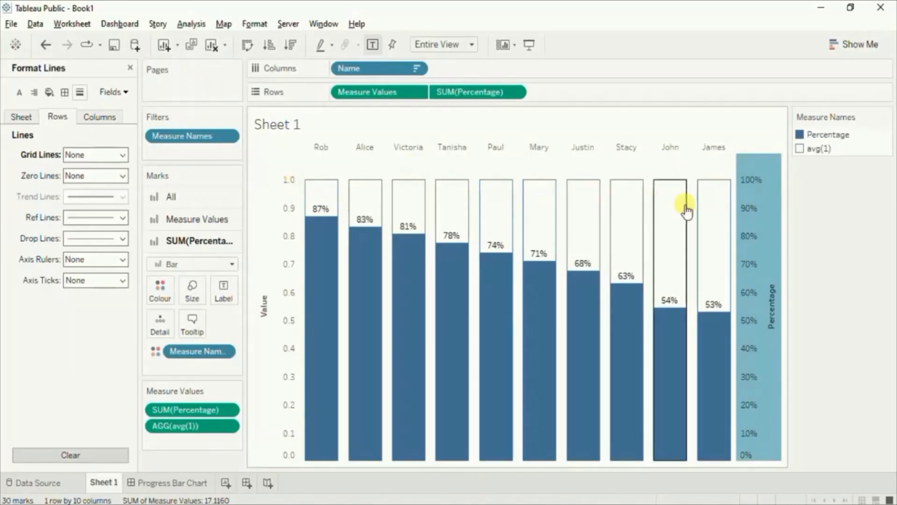
mouse_move(752, 204)
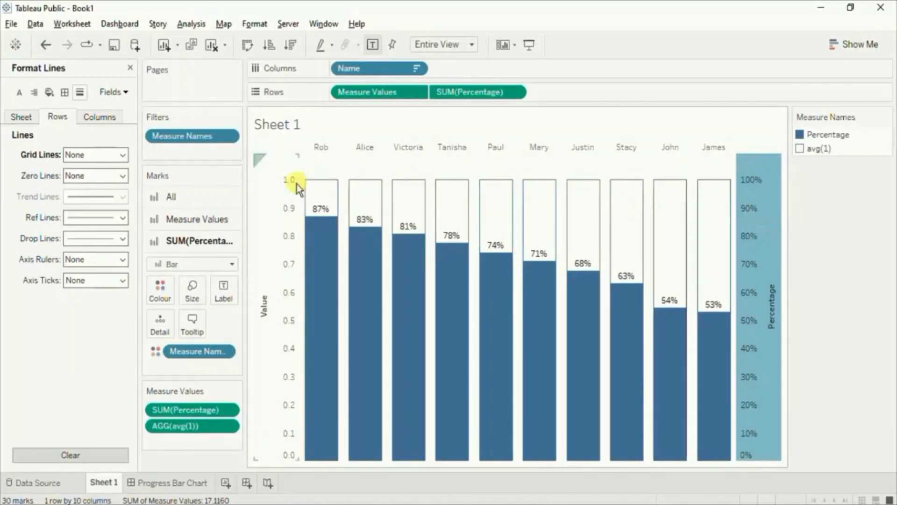
right_click(270, 200)
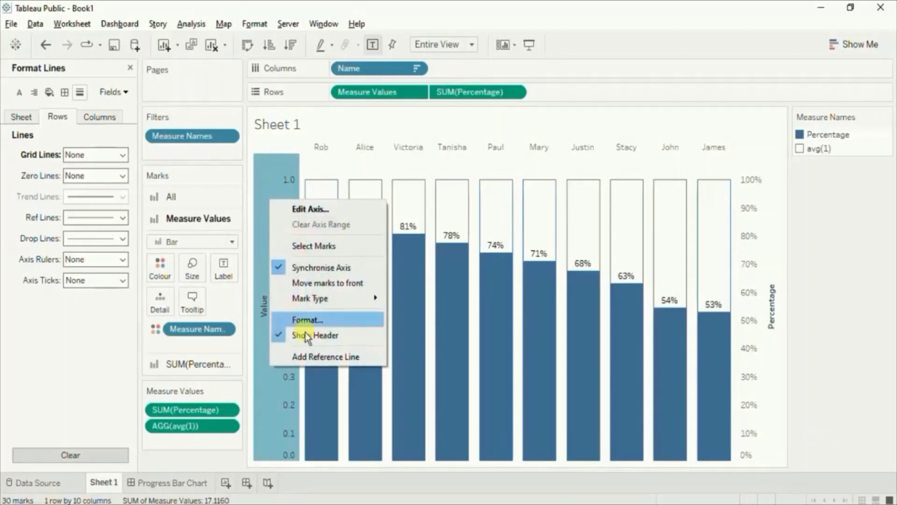